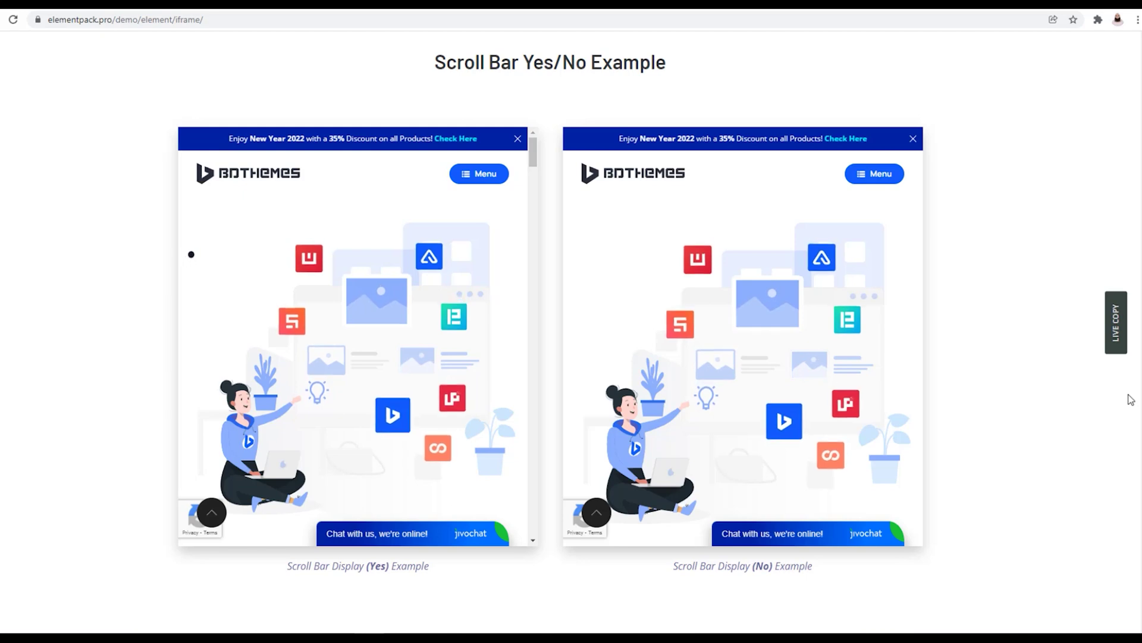
# Step: Scroll the iframe demo page down to the Google Chrome browser iframe examples
pyautogui.scroll(-7, 1130, 398)
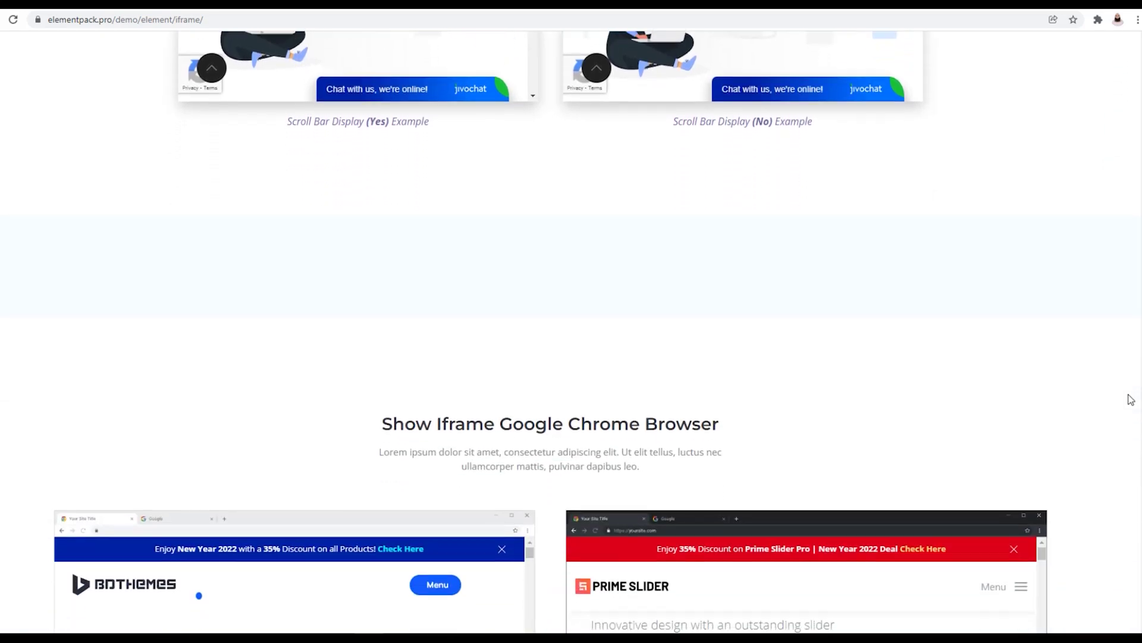
pyautogui.scroll(-6, 1130, 399)
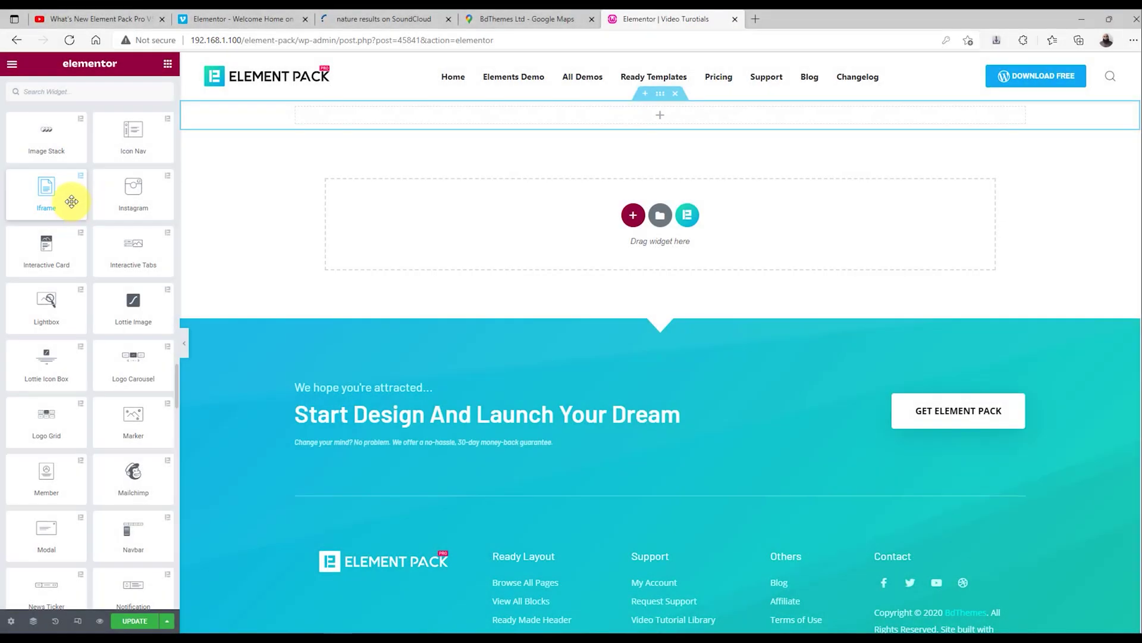
# Step: Drop an Iframe widget into the empty top section of the Elementor page
pyautogui.moveTo(72, 202); pyautogui.dragTo(671, 121)
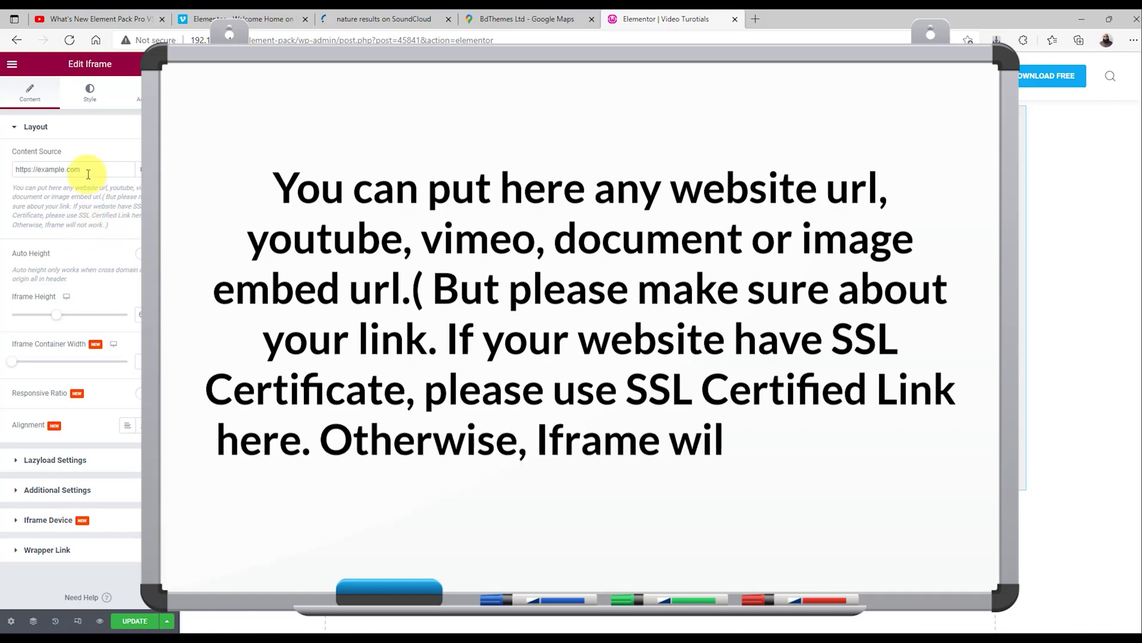
pyautogui.click(105, 21)
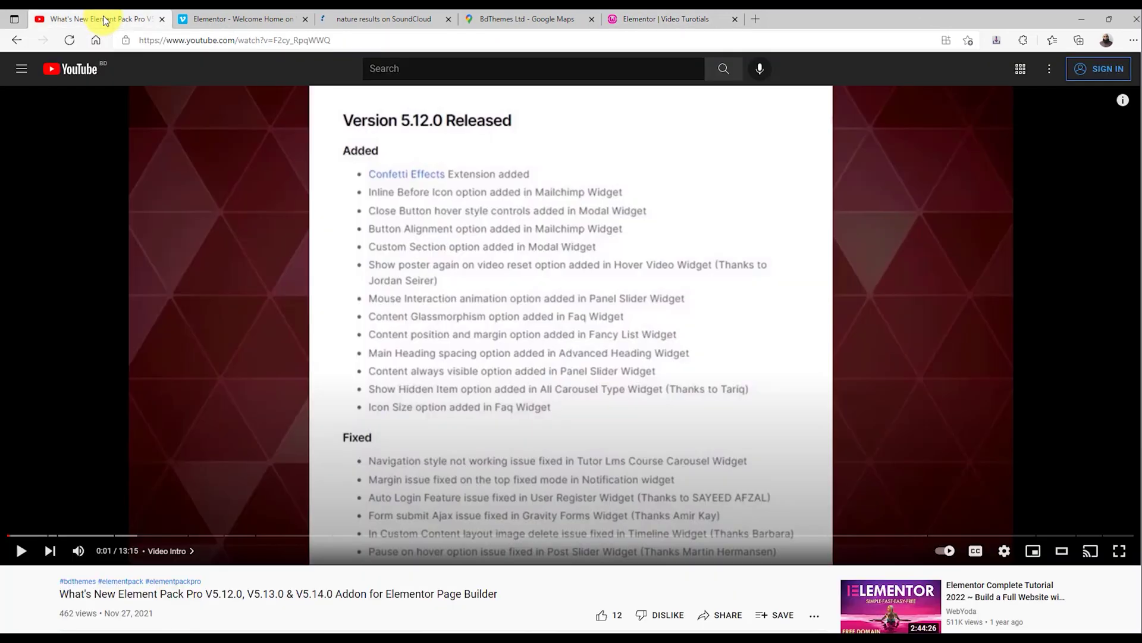
pyautogui.click(721, 615)
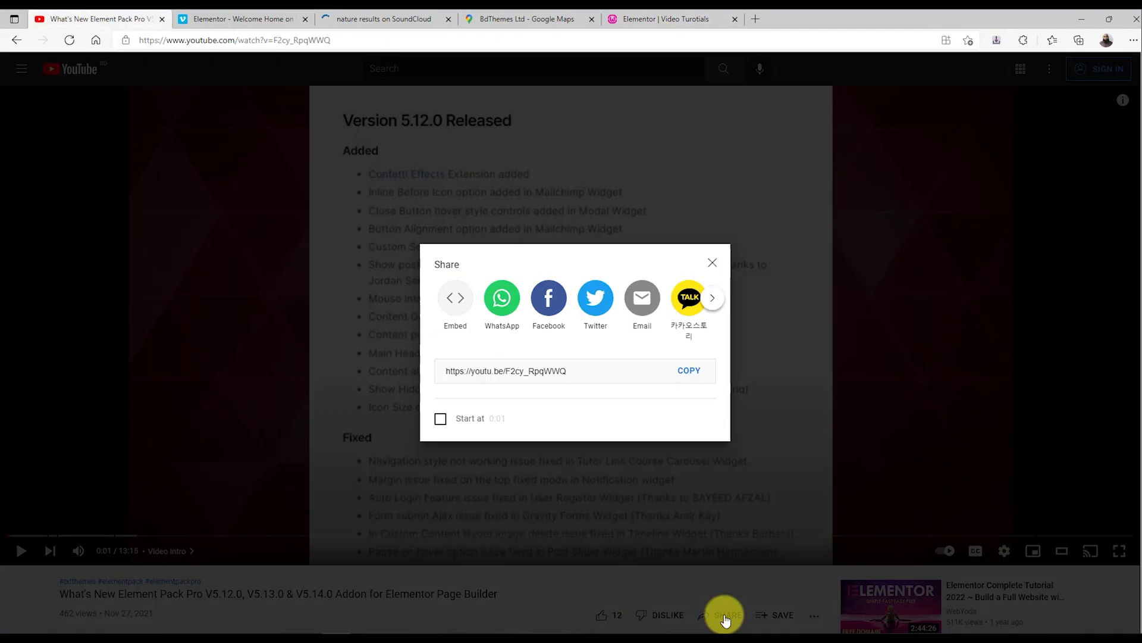
pyautogui.click(458, 307)
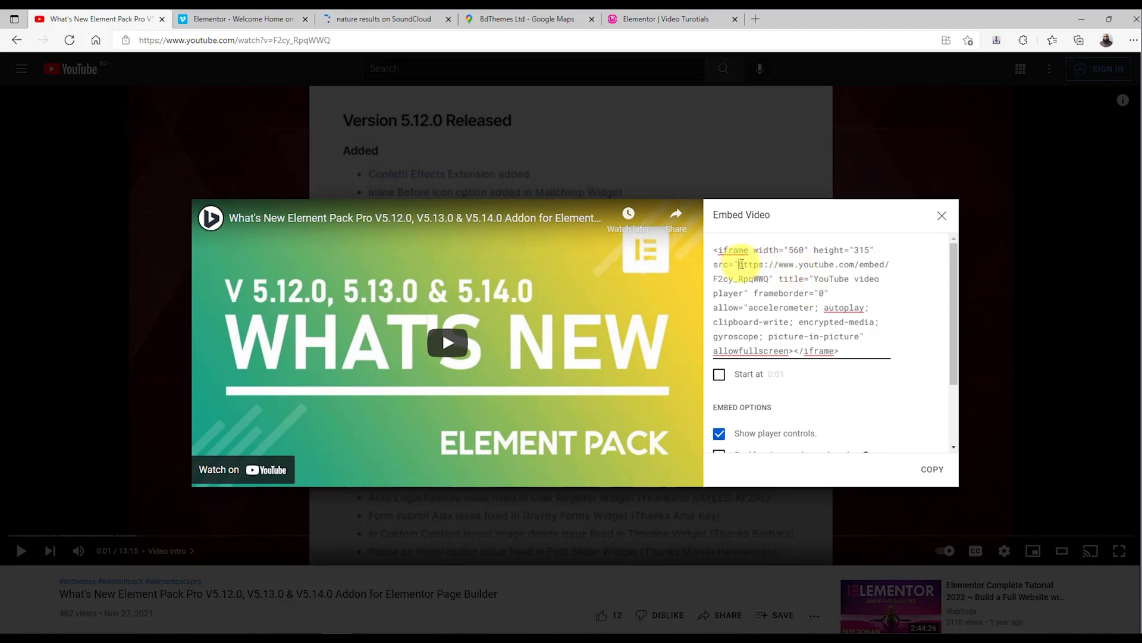
pyautogui.moveTo(754, 269); pyautogui.dragTo(769, 277)
pyautogui.hotkey('ctrl', 'c')
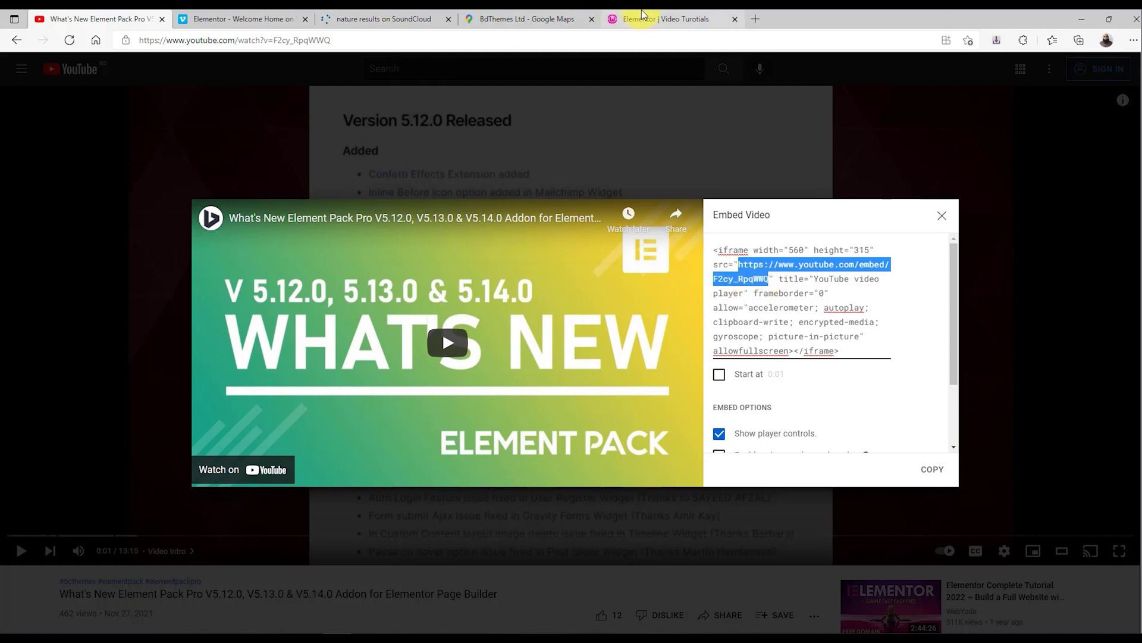
# Step: Replace the Iframe widget's example.com source with the YouTube embed URL
pyautogui.click(661, 18)
pyautogui.moveTo(102, 170); pyautogui.dragTo(7, 176)
pyautogui.hotkey('ctrl', 'v')
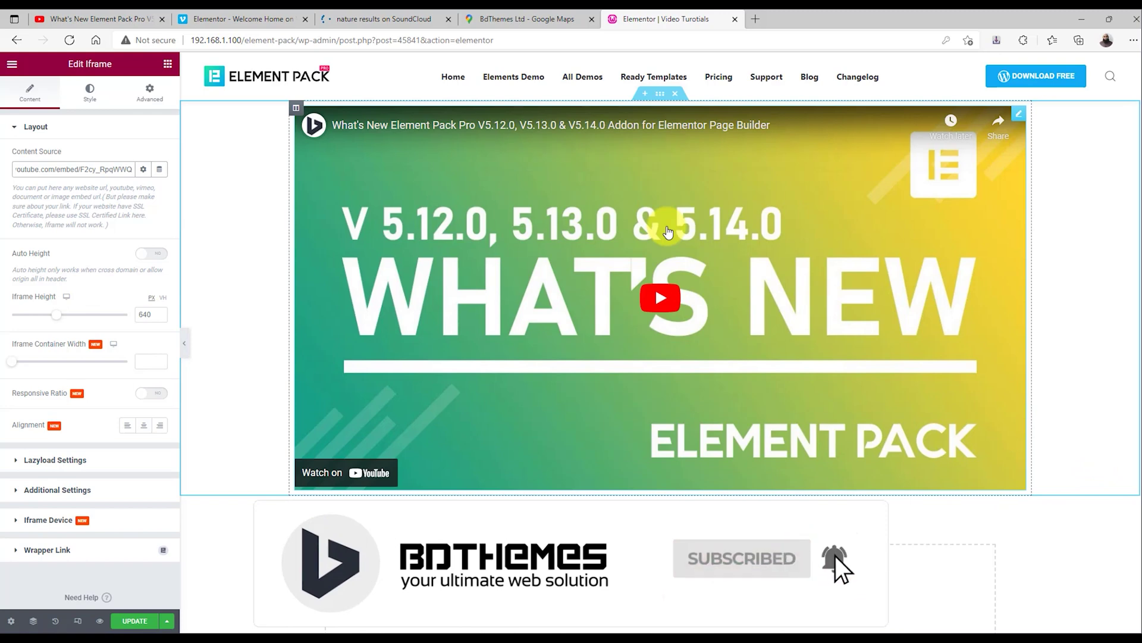
# Step: Select the player URL in the 'Elementor - Welcome Home' Vimeo video's embed code
pyautogui.click(245, 19)
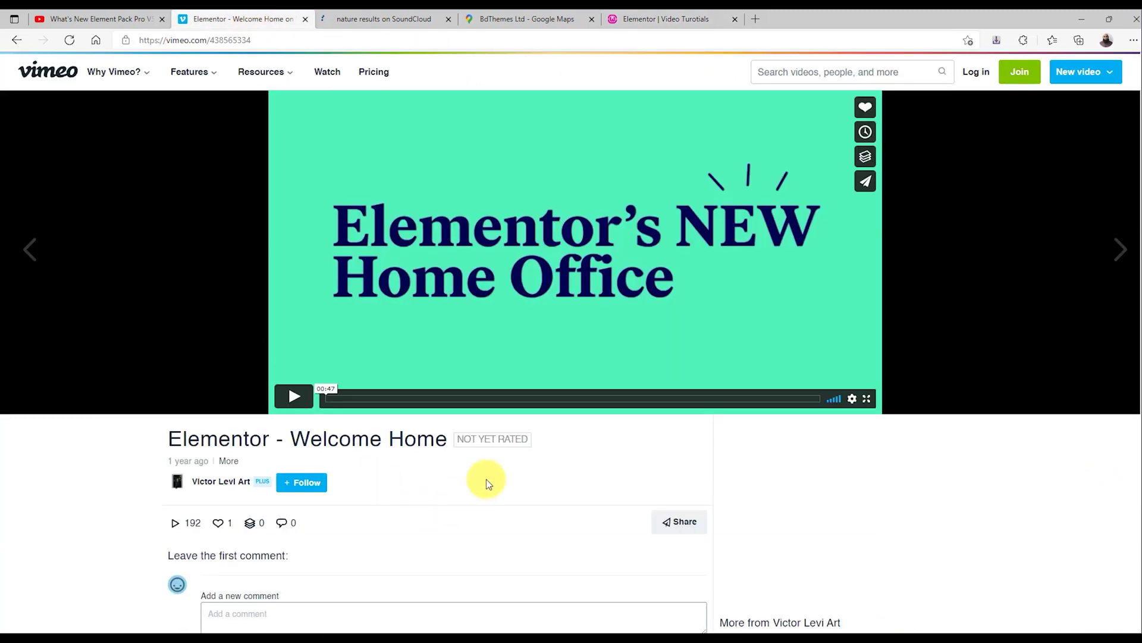
pyautogui.click(682, 522)
pyautogui.click(553, 430)
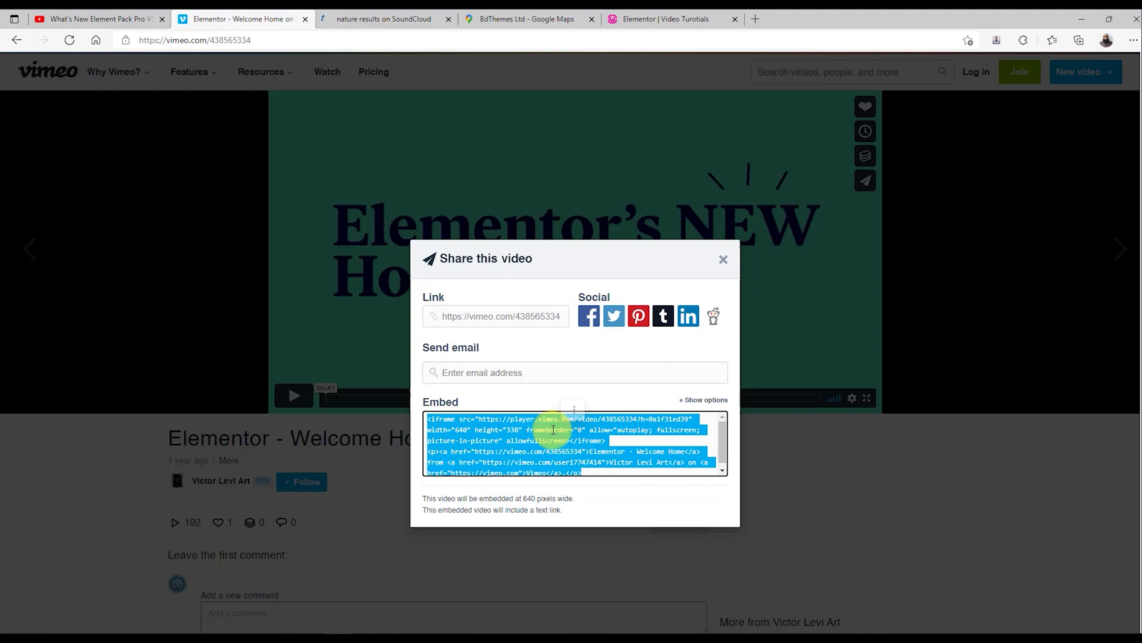
pyautogui.moveTo(479, 375); pyautogui.dragTo(691, 374)
# Step: Paste the Vimeo player URL into the Iframe widget's Content Source field
pyautogui.click(666, 19)
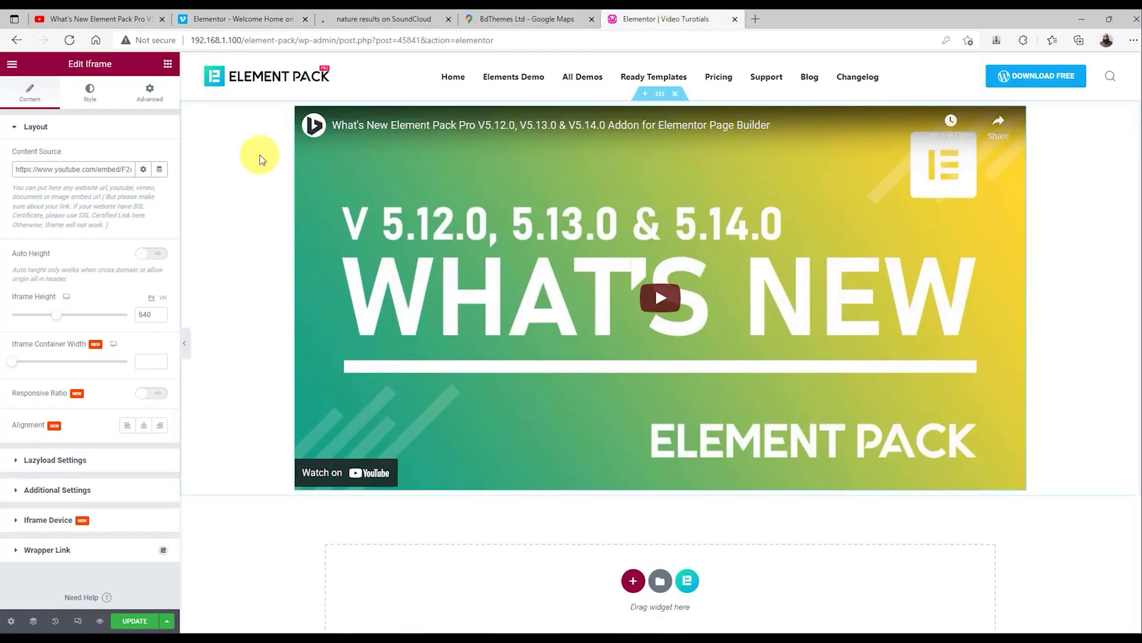
pyautogui.write('https://player.vimeo.com/video/438565334?h=0a1f31ed39')
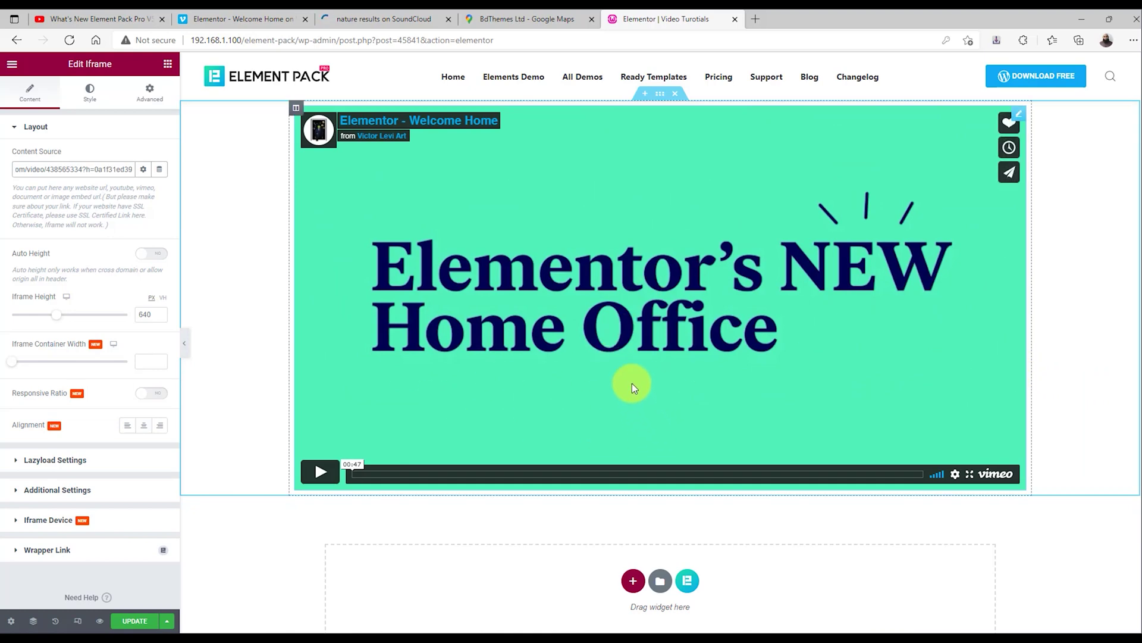
# Step: Copy the player URL from the SoundCloud 'Nature' track's embed code
pyautogui.click(387, 11)
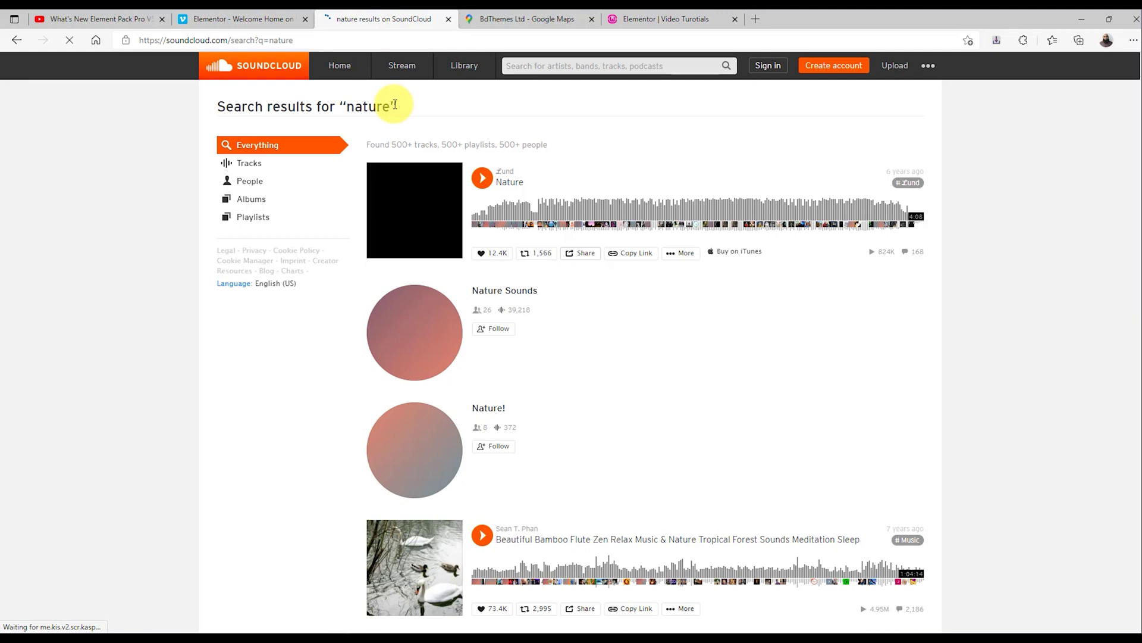
pyautogui.click(589, 254)
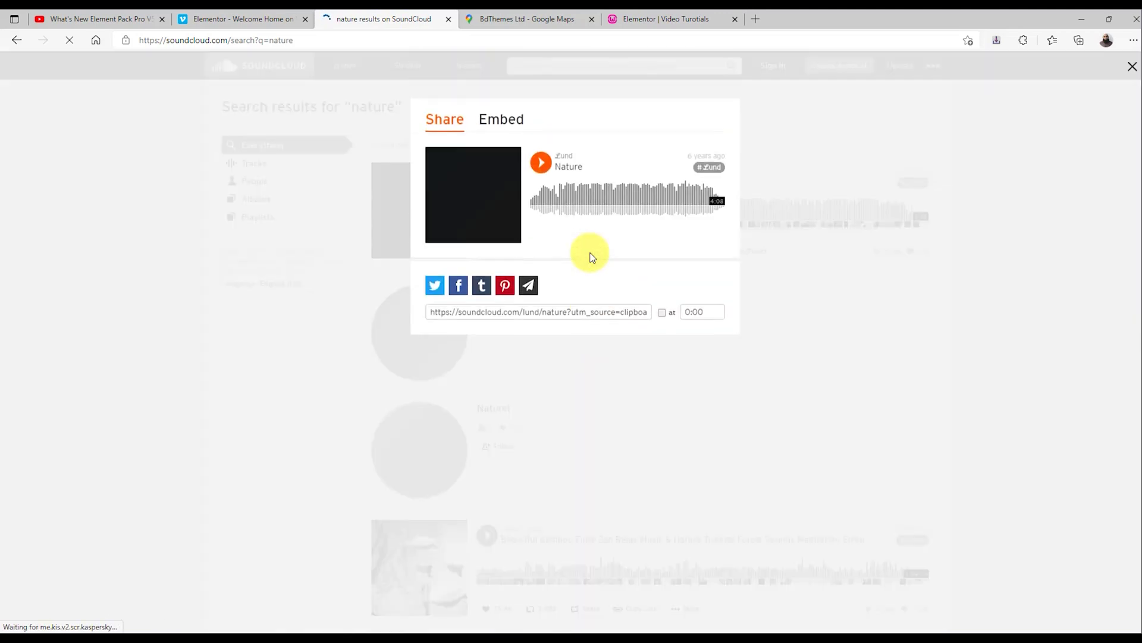
pyautogui.click(501, 119)
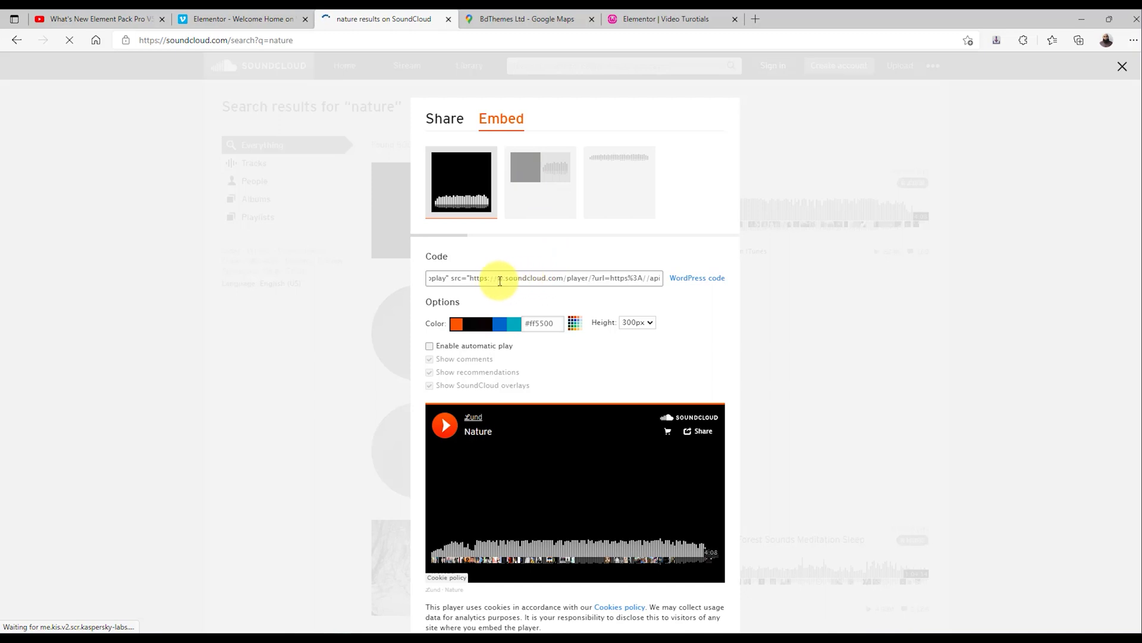
pyautogui.moveTo(470, 279)
pyautogui.mouseDown()
pyautogui.moveTo(669, 284)
pyautogui.moveTo(454, 278)
pyautogui.mouseUp()
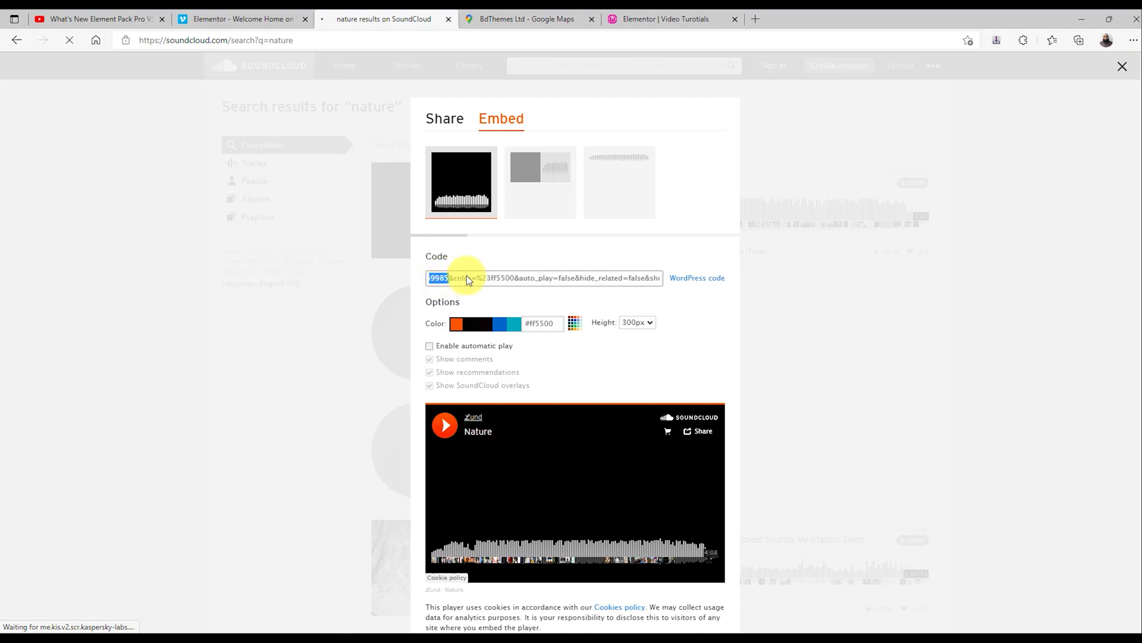
pyautogui.moveTo(467, 280)
pyautogui.mouseDown()
pyautogui.moveTo(646, 278)
pyautogui.moveTo(473, 280)
pyautogui.mouseUp()
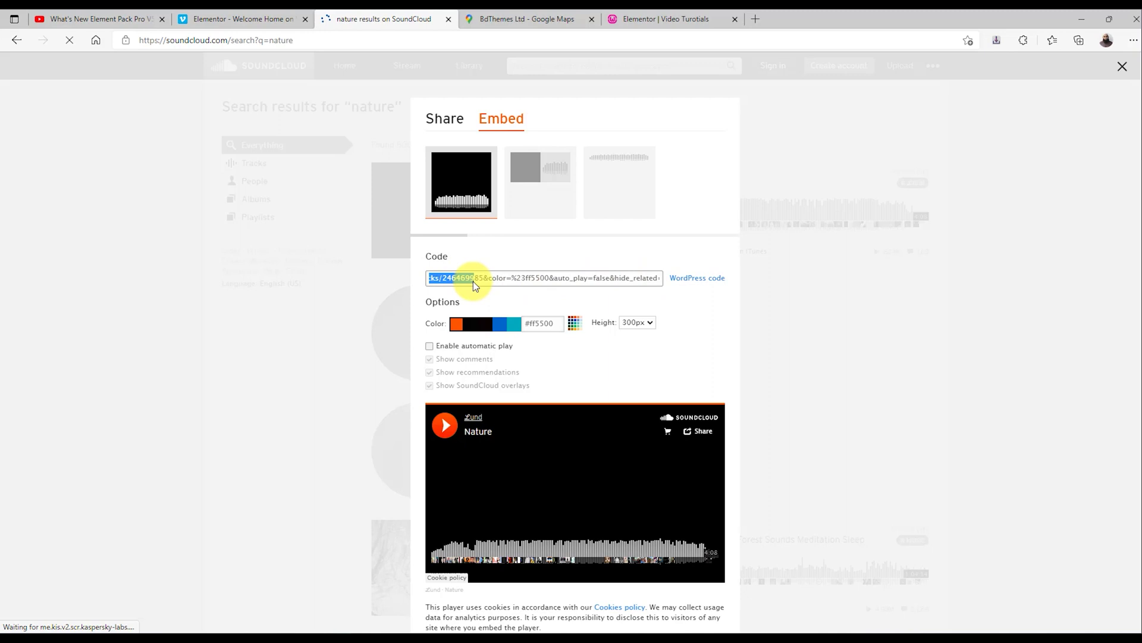
pyautogui.hotkey('ctrl', 'a')
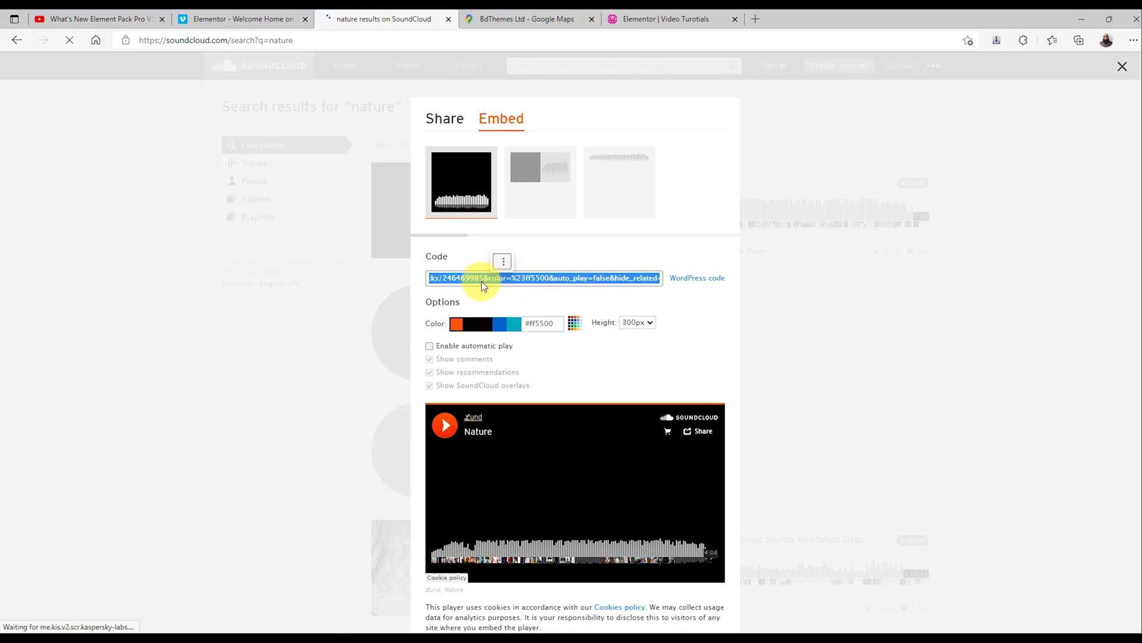
pyautogui.hotkey('ctrl', 'c')
# Step: Paste the SoundCloud player URL as the Iframe source and play the 'Nature' track in the preview
pyautogui.click(651, 15)
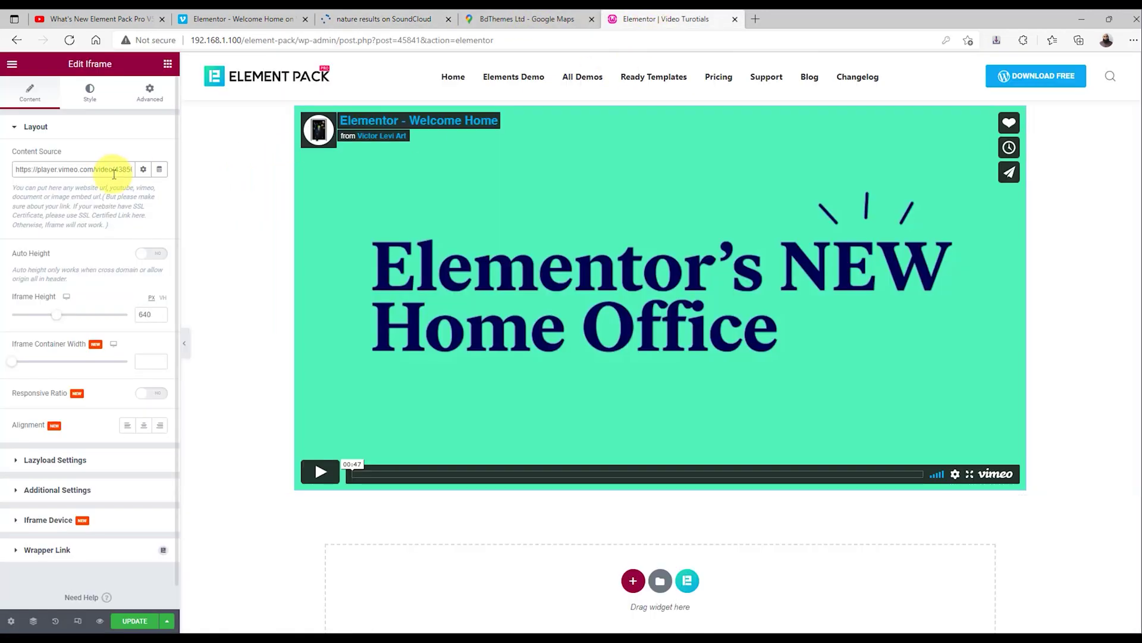
pyautogui.click(110, 170)
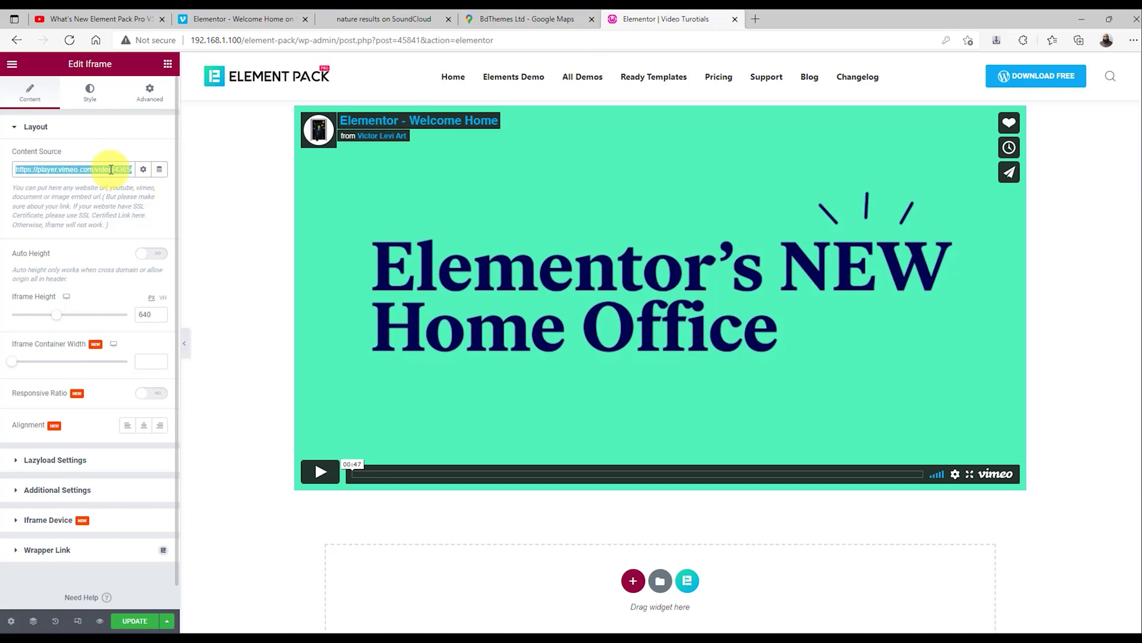
pyautogui.hotkey('ctrl', 'v')
pyautogui.click(115, 169)
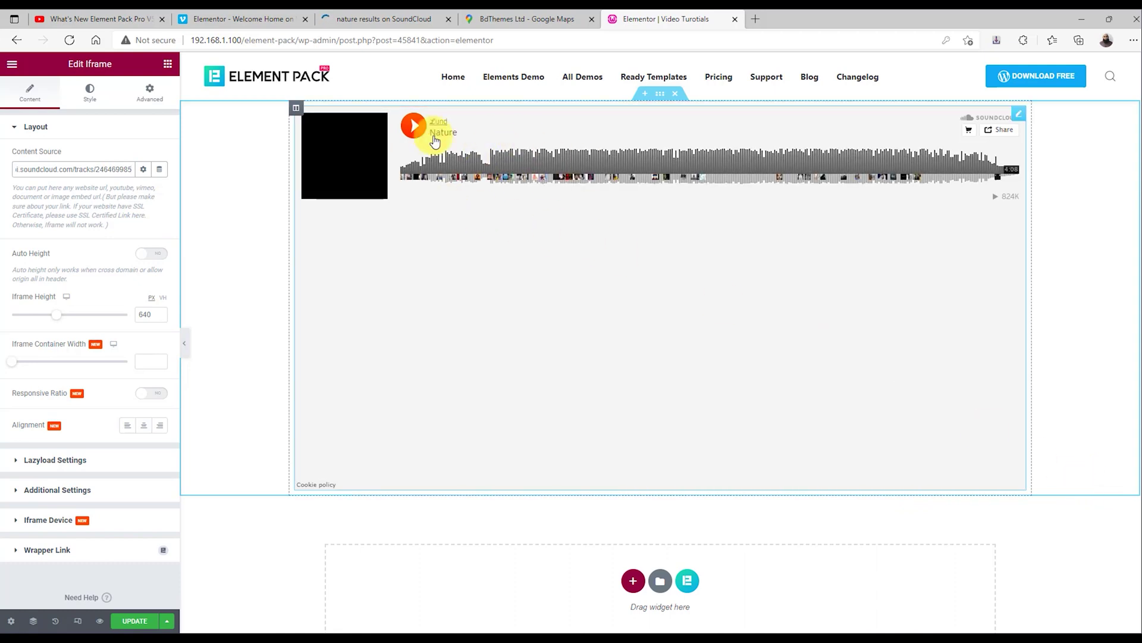
pyautogui.click(416, 129)
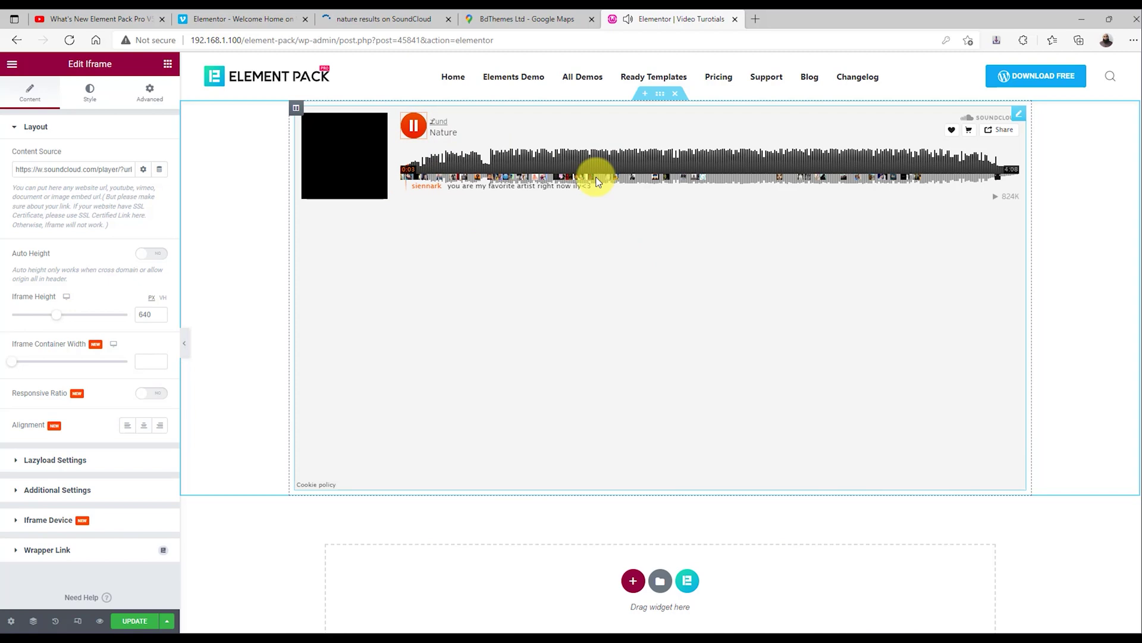
# Step: Select the google.com/maps/embed src URL in the BdThemes Ltd map's 600×450 embed code
pyautogui.click(515, 19)
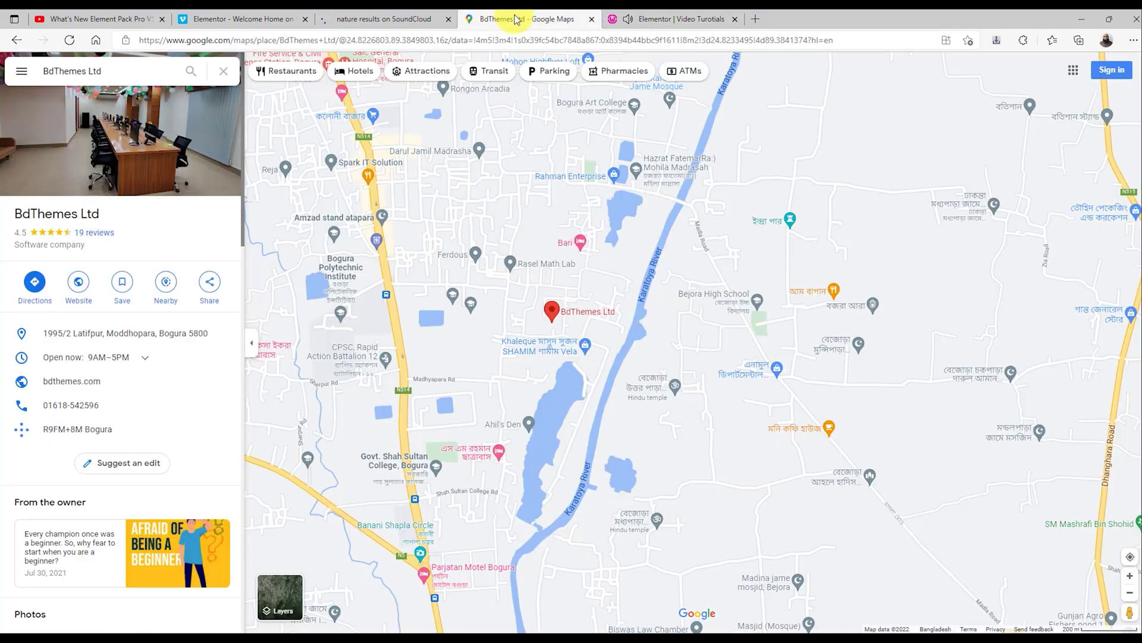
pyautogui.click(211, 289)
pyautogui.click(557, 269)
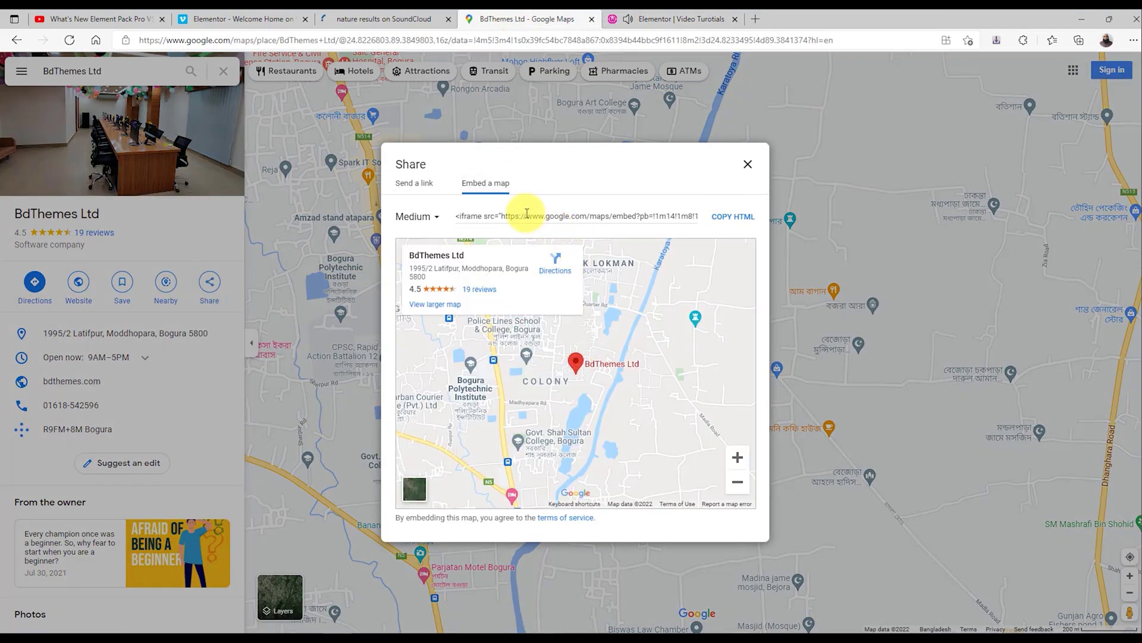
pyautogui.moveTo(502, 216)
pyautogui.mouseDown()
pyautogui.moveTo(694, 219)
pyautogui.moveTo(552, 221)
pyautogui.mouseUp()
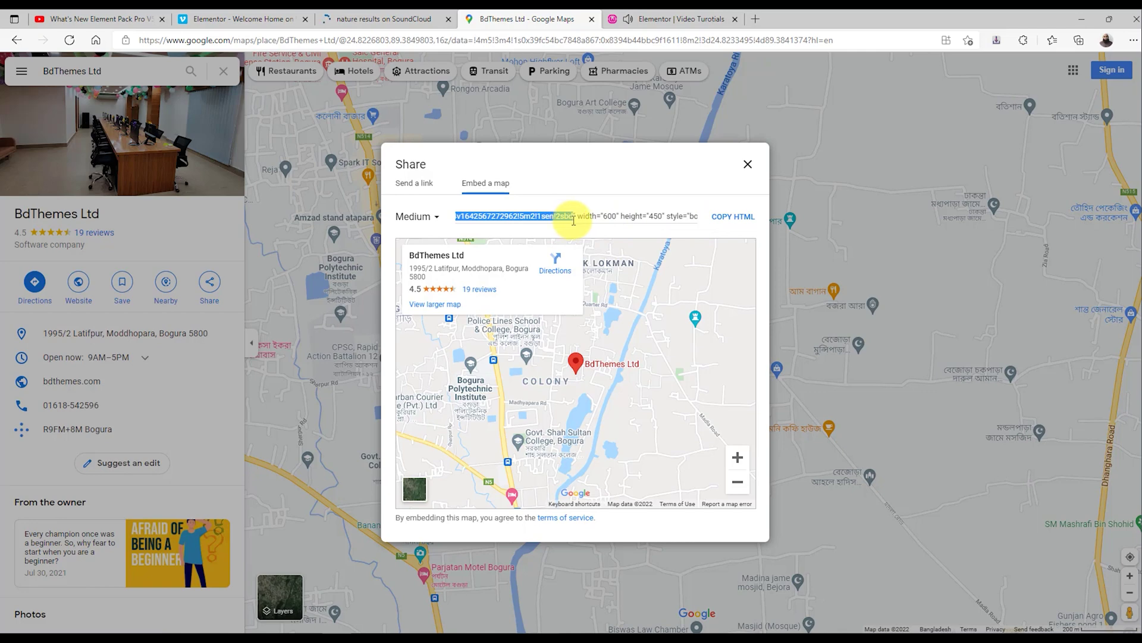
pyautogui.moveTo(573, 220); pyautogui.dragTo(573, 220)
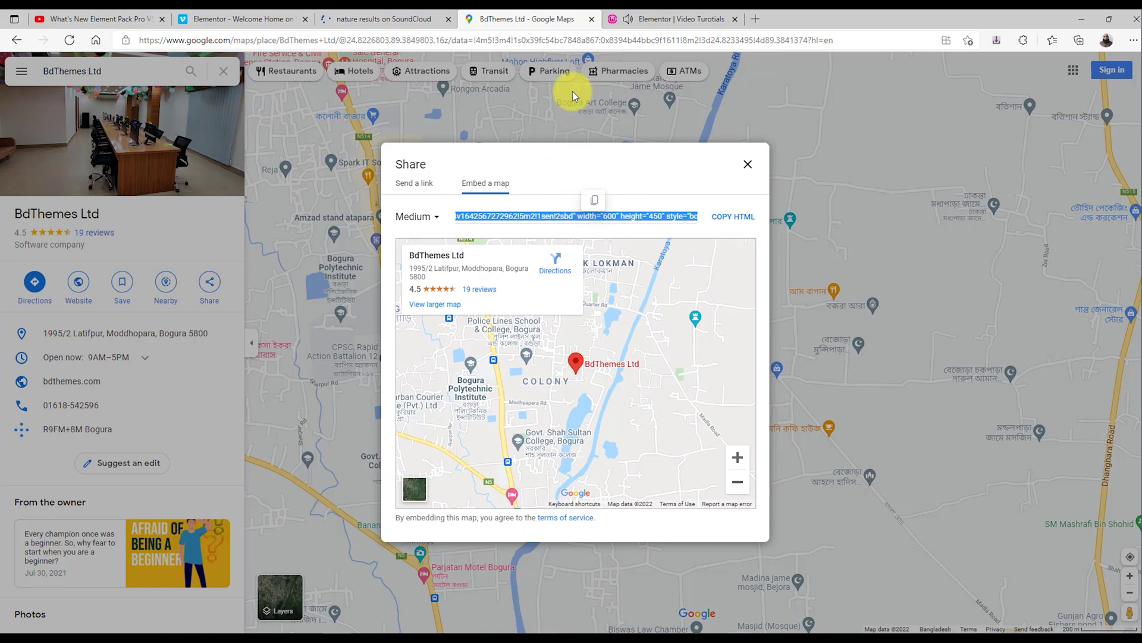
# Step: Paste the Google Maps embed URL into the Iframe widget's Content Source field
pyautogui.click(666, 19)
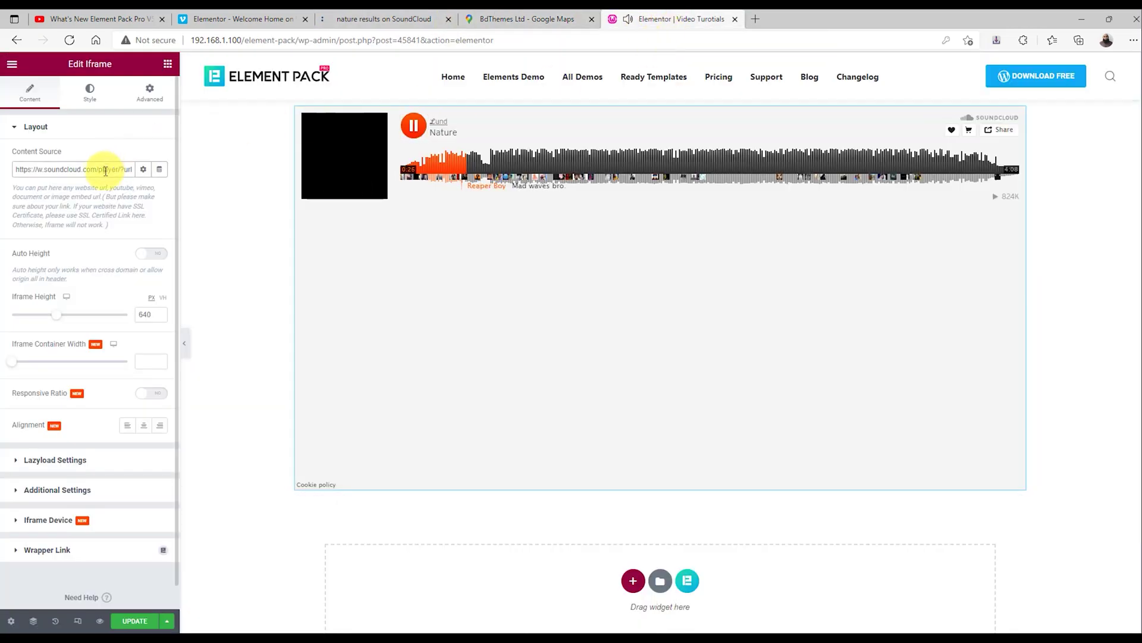
pyautogui.hotkey('ctrl', 'v')
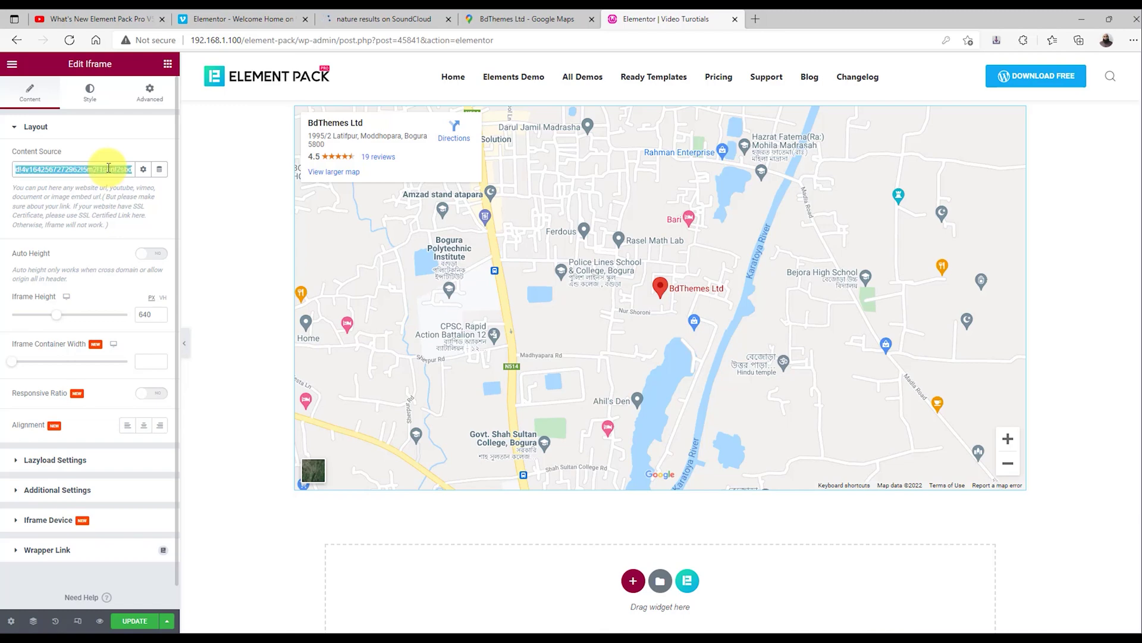
pyautogui.write('bdthem')
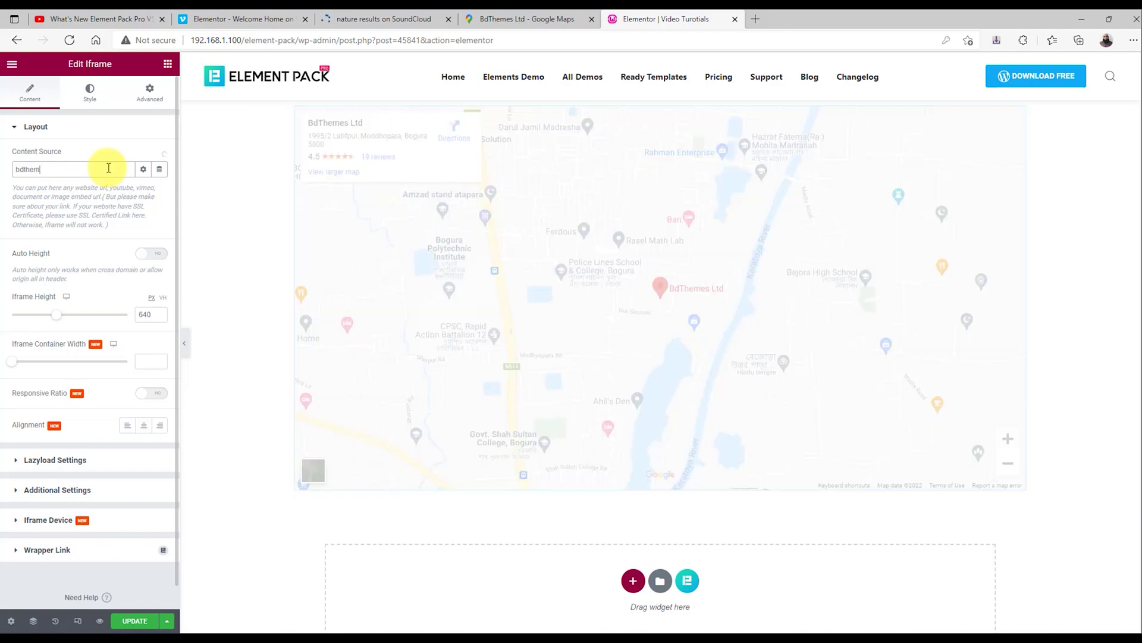
pyautogui.write('es.com')
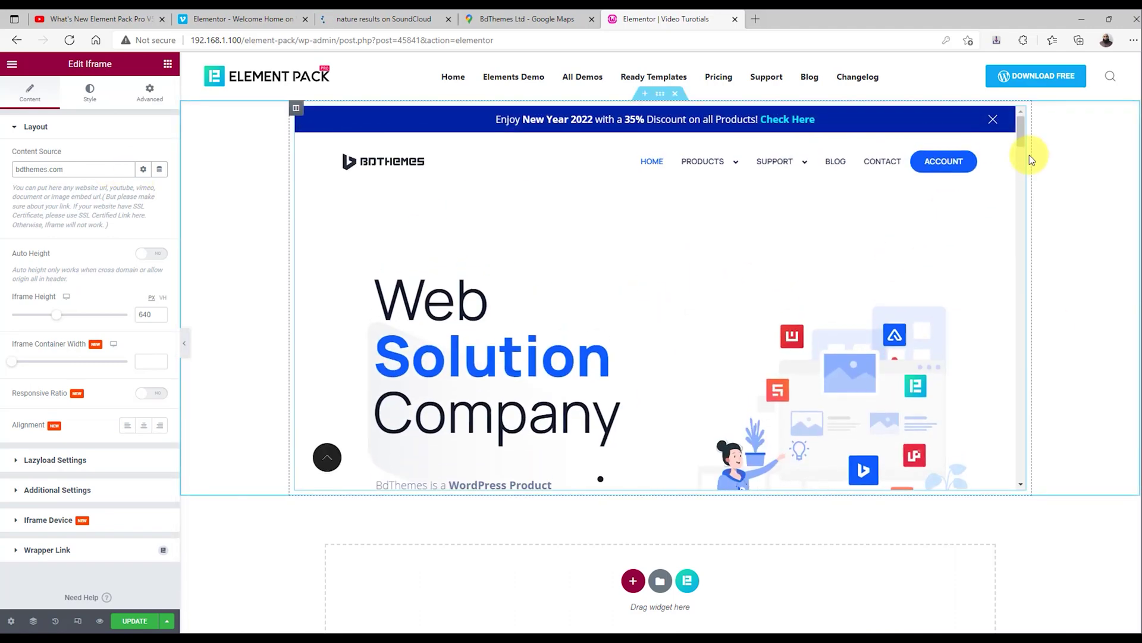
pyautogui.scroll(-15, 968, 268)
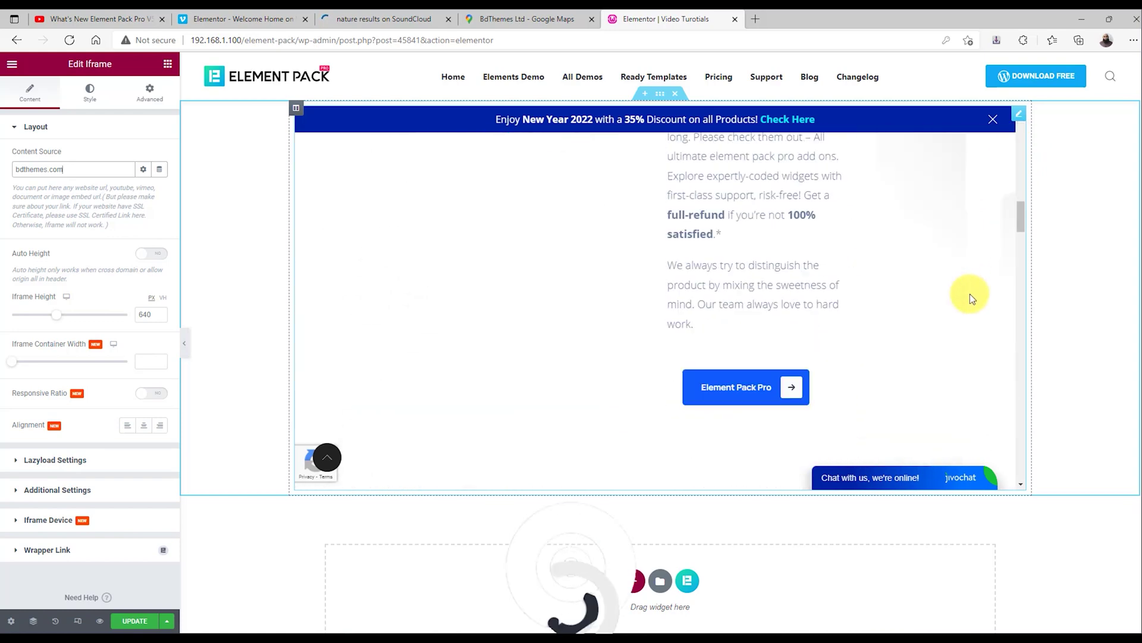
pyautogui.scroll(-15, 970, 298)
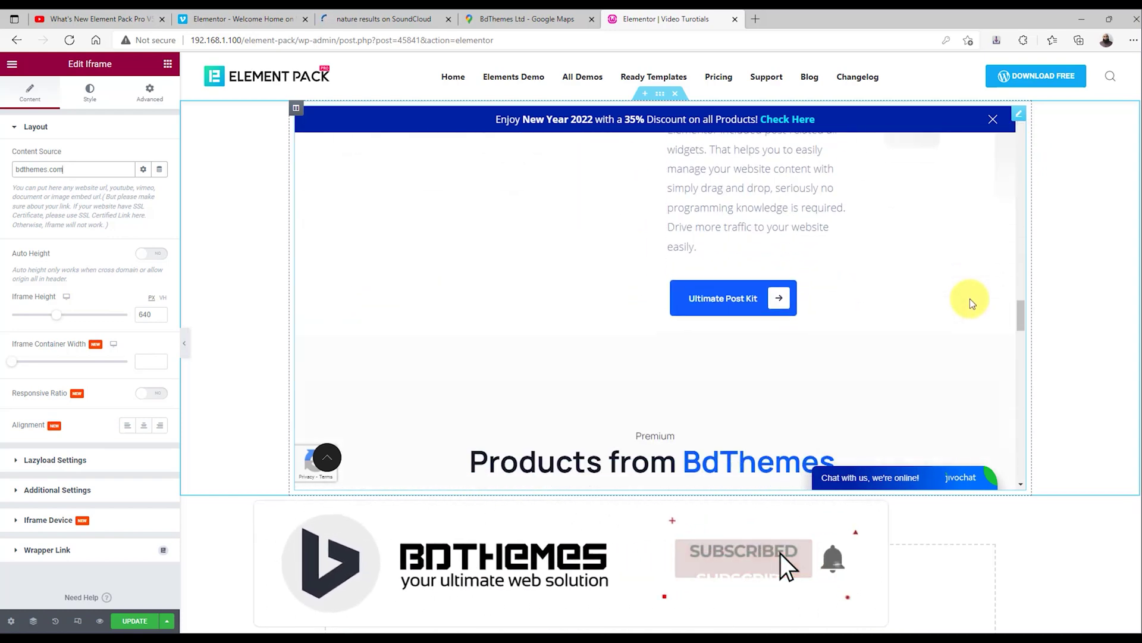
pyautogui.scroll(-15, 970, 299)
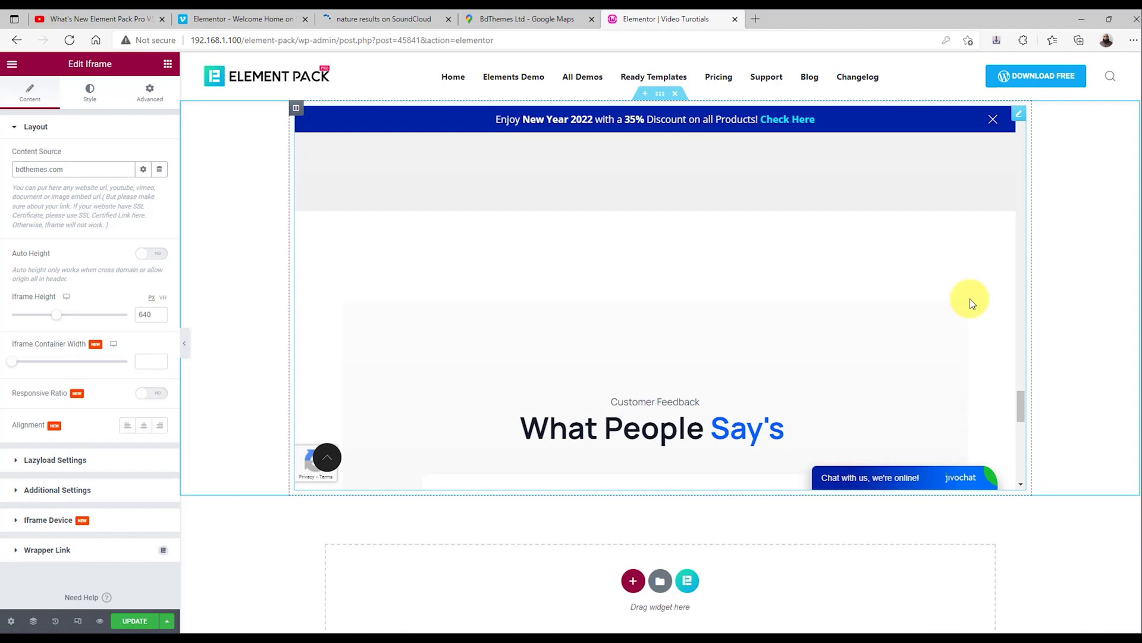
pyautogui.scroll(-5, 970, 299)
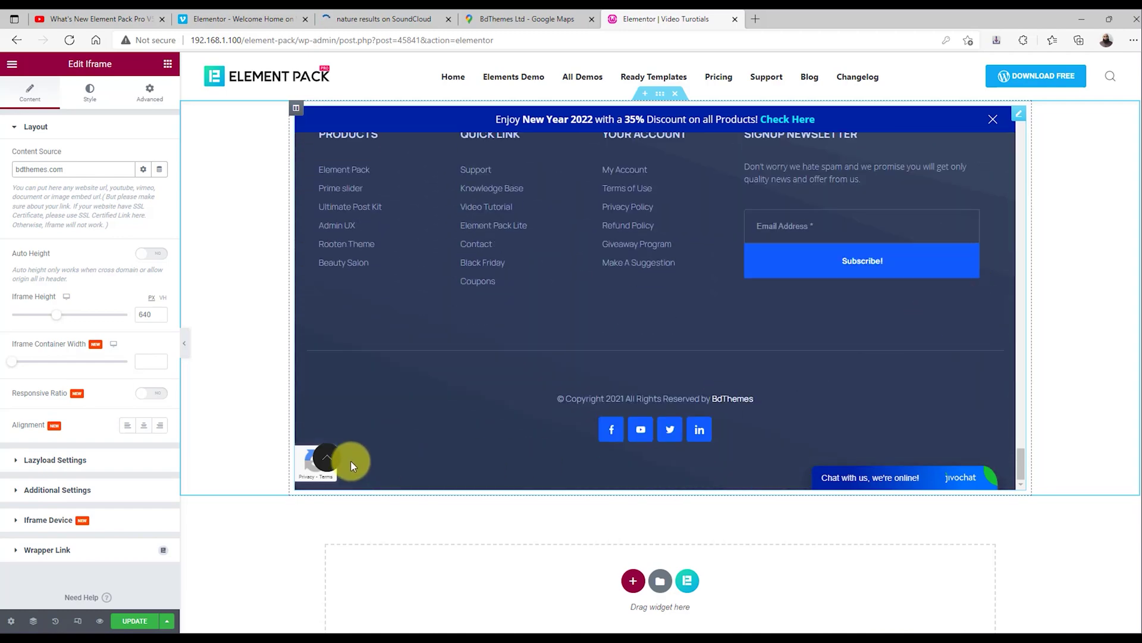
# Step: Set the iframe height to 800, then keep it left-aligned with container width cleared
pyautogui.click(326, 457)
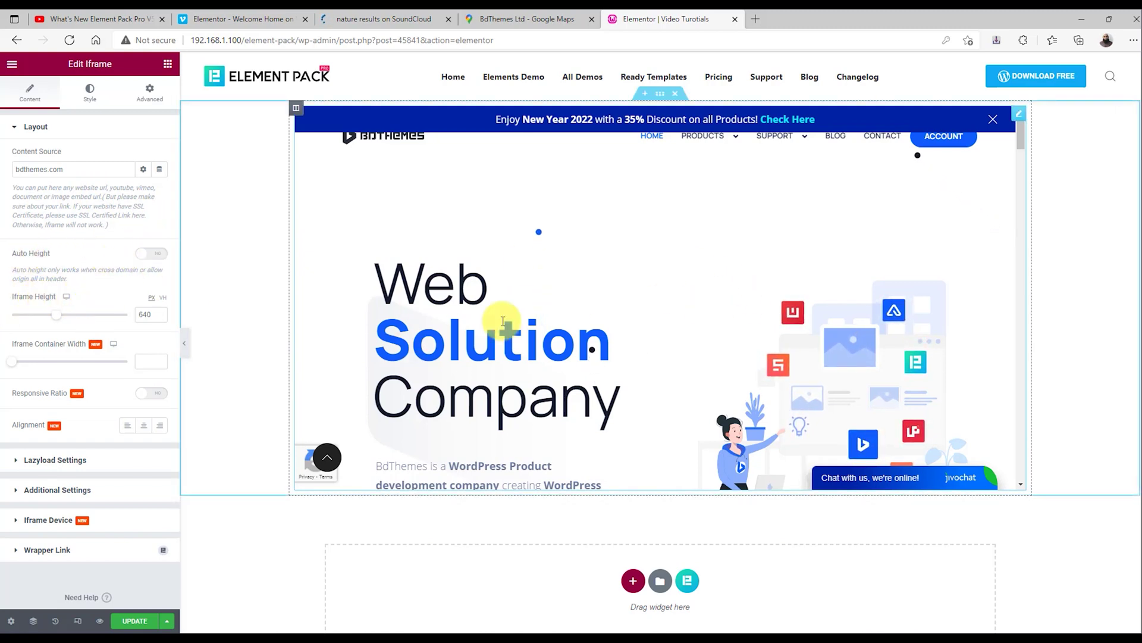
pyautogui.moveTo(56, 314); pyautogui.dragTo(78, 333)
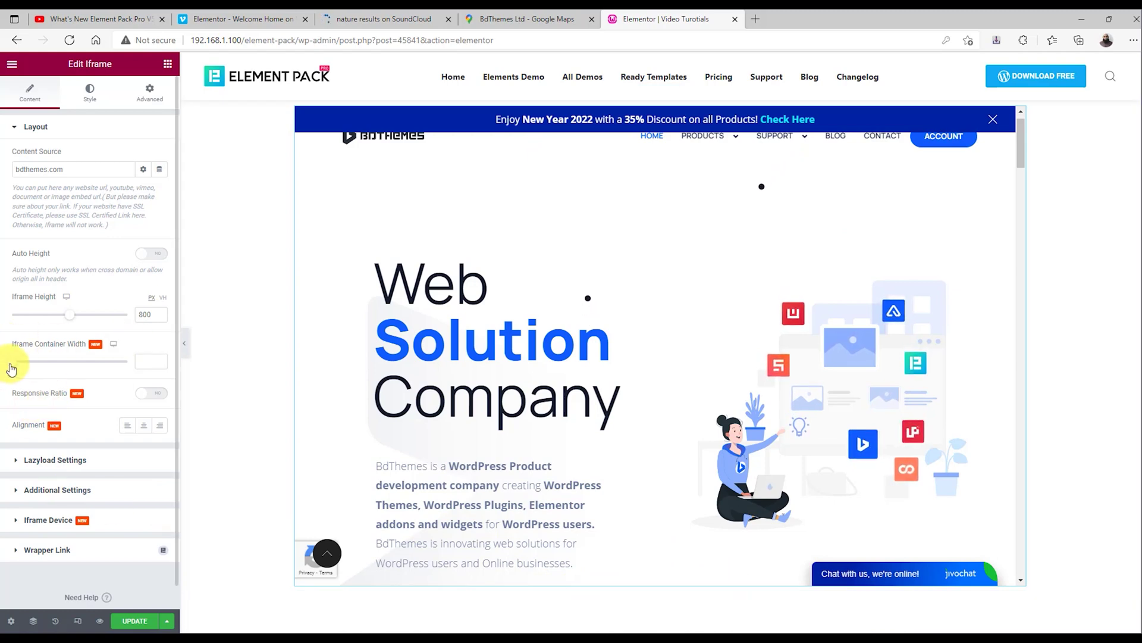
pyautogui.moveTo(11, 368); pyautogui.dragTo(53, 371)
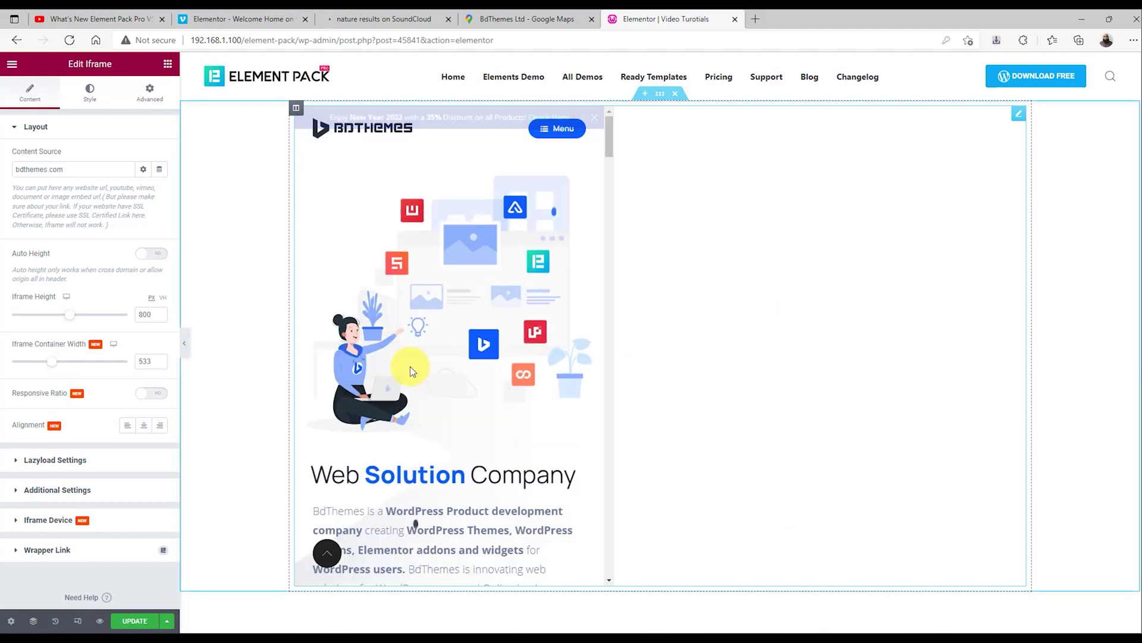
pyautogui.click(146, 427)
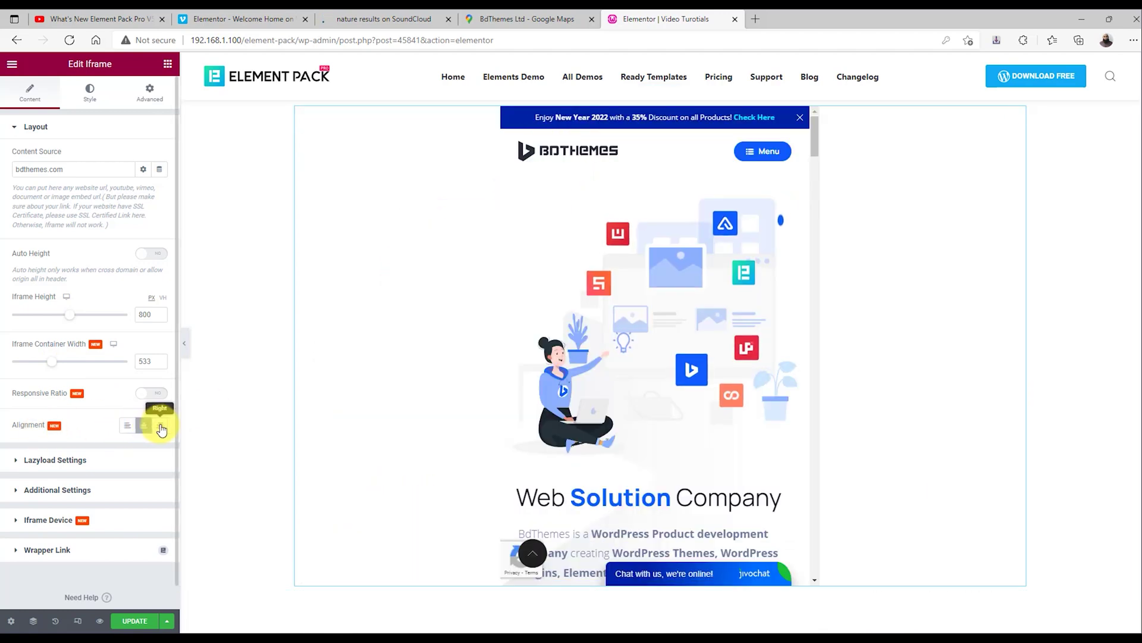
pyautogui.click(160, 426)
pyautogui.click(126, 427)
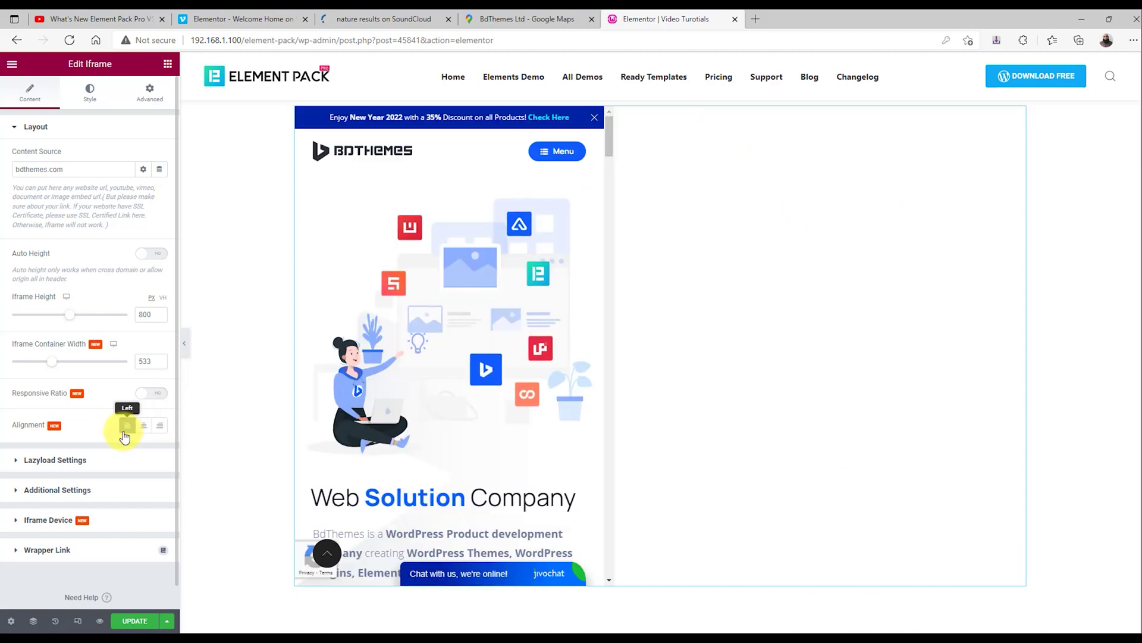
pyautogui.doubleClick(149, 361)
pyautogui.press('BackSpace')
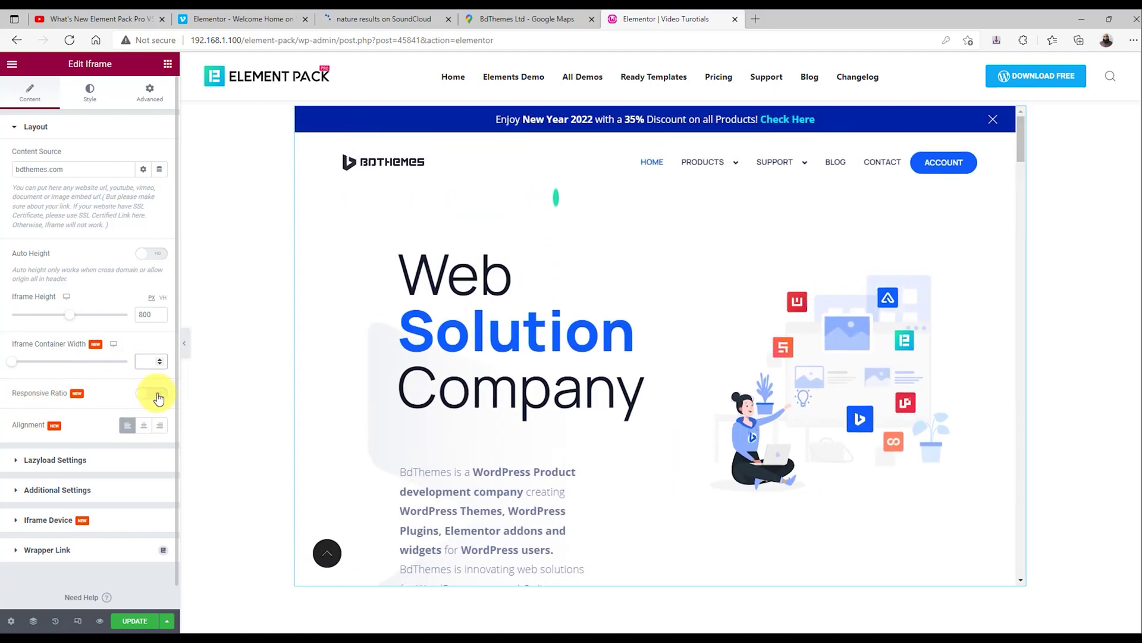
pyautogui.click(78, 620)
pyautogui.click(631, 64)
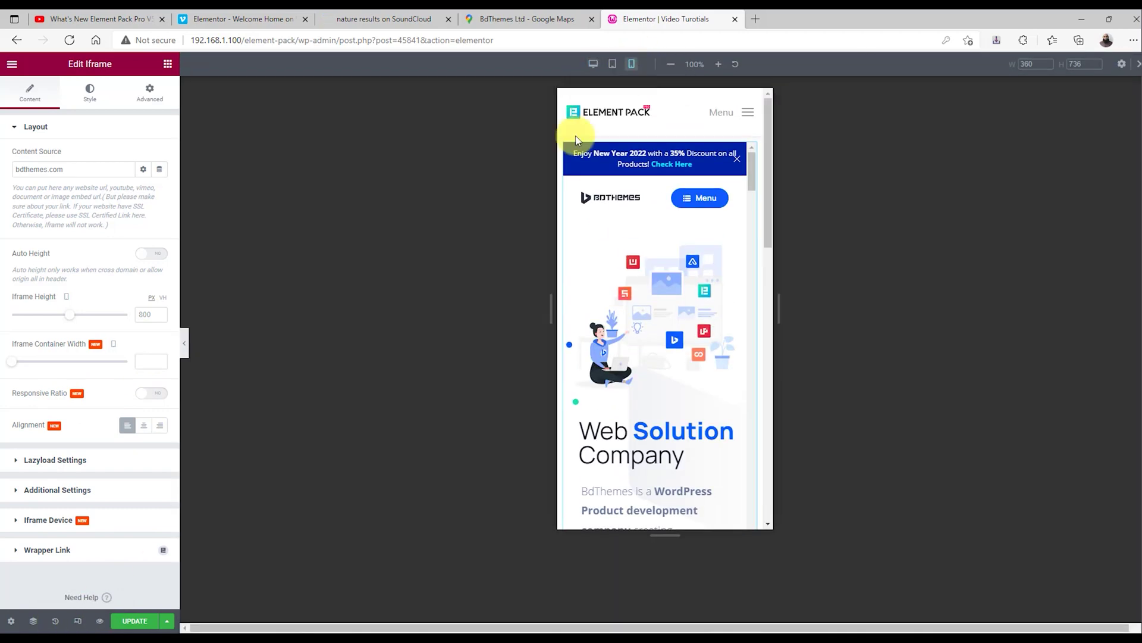
pyautogui.click(158, 393)
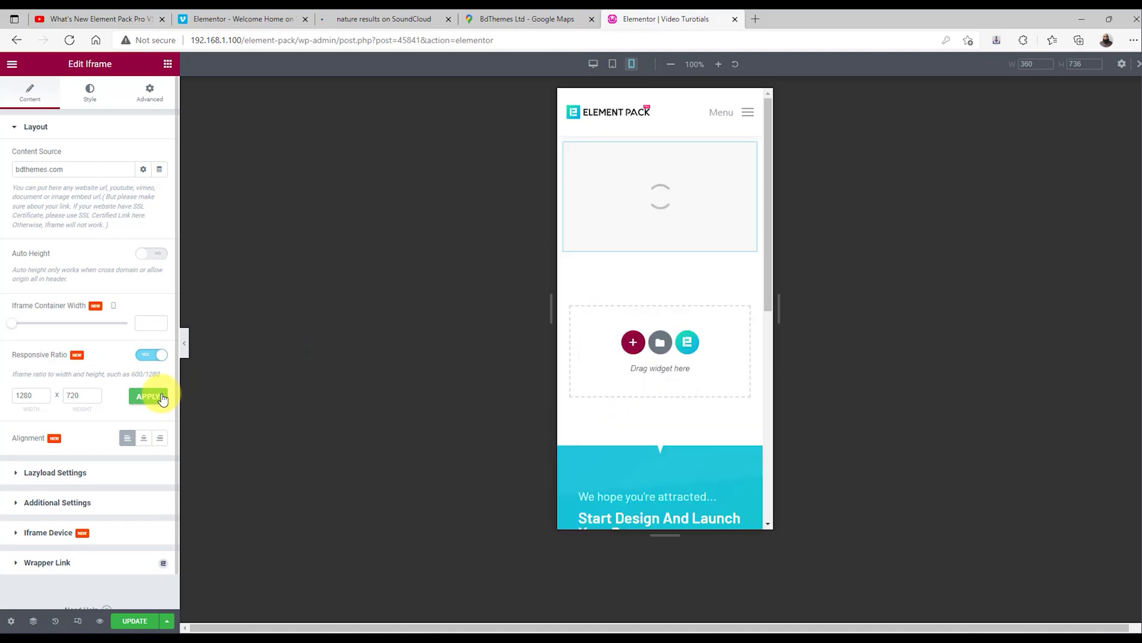
pyautogui.moveTo(46, 400); pyautogui.dragTo(23, 396)
pyautogui.write('400')
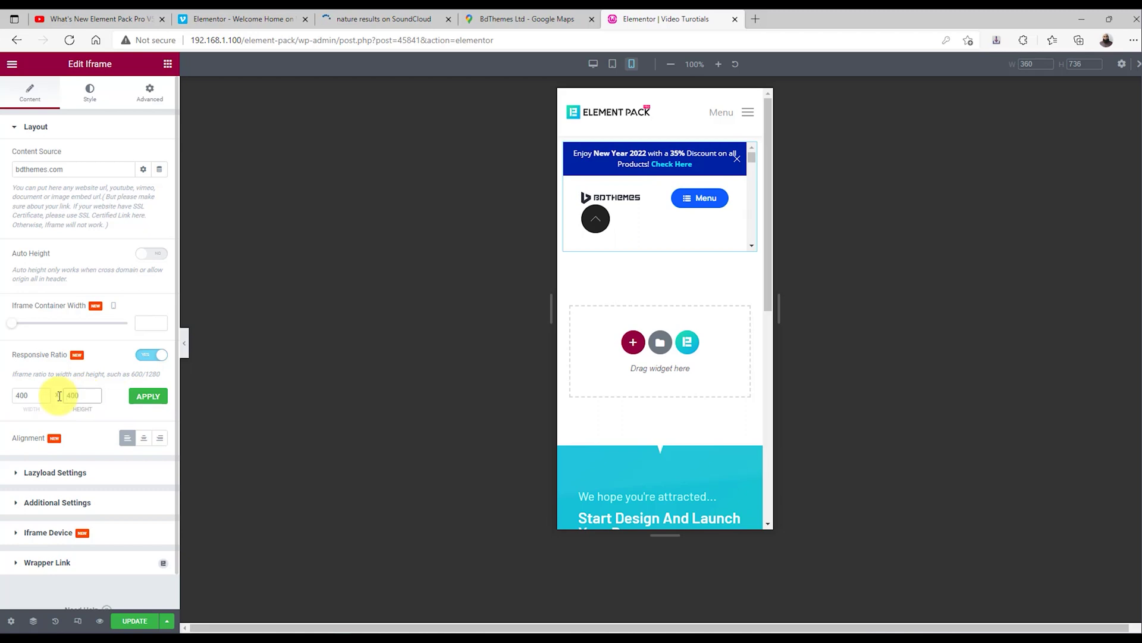
pyautogui.click(148, 397)
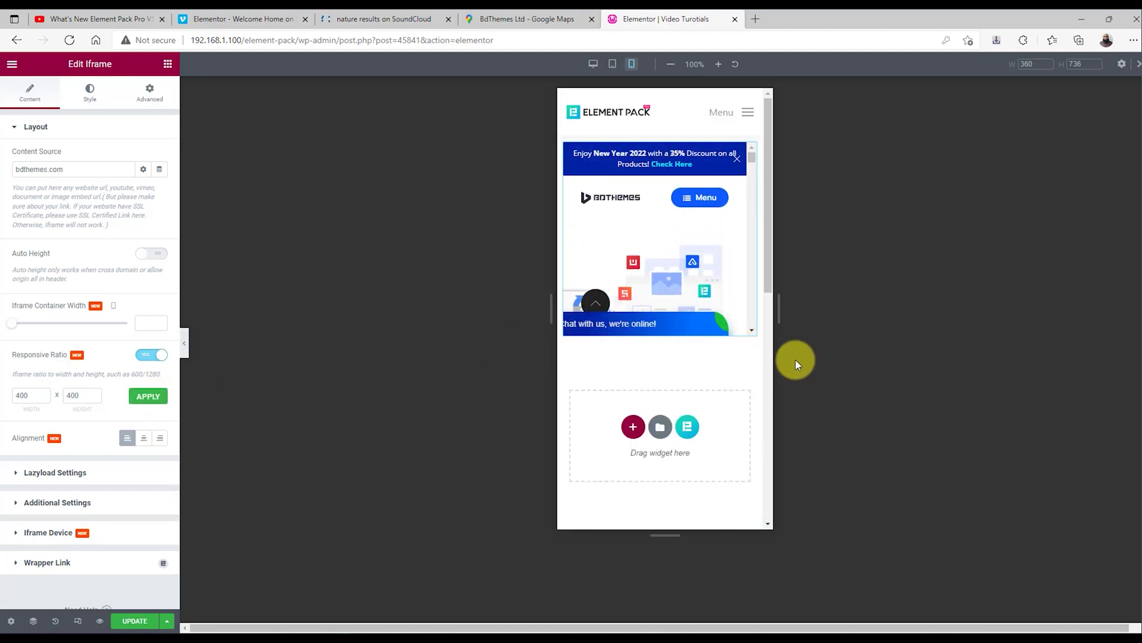
pyautogui.click(153, 356)
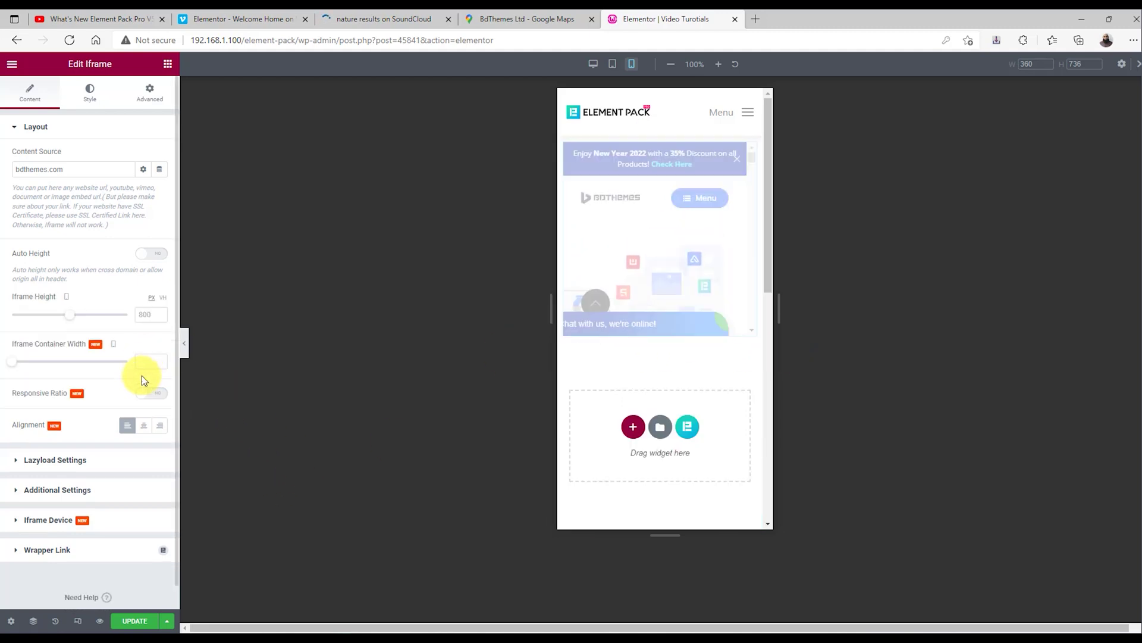
# Step: Turn Lazyload back on in desktop view, keeping Throttle 300, Threshold 100 and Live enabled
pyautogui.click(77, 620)
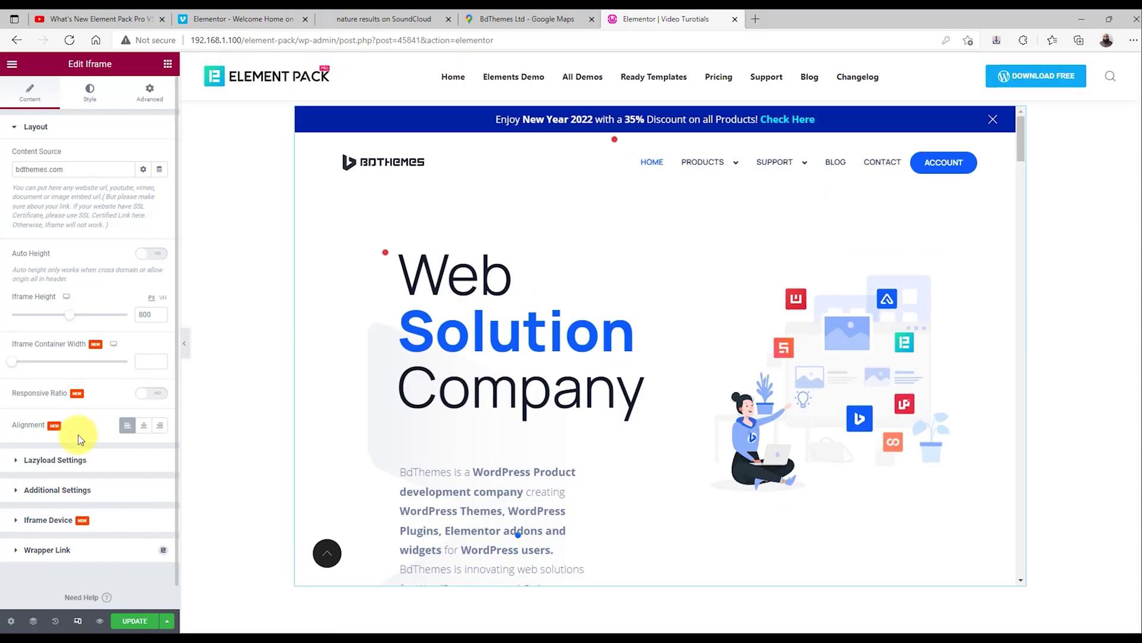
pyautogui.click(84, 460)
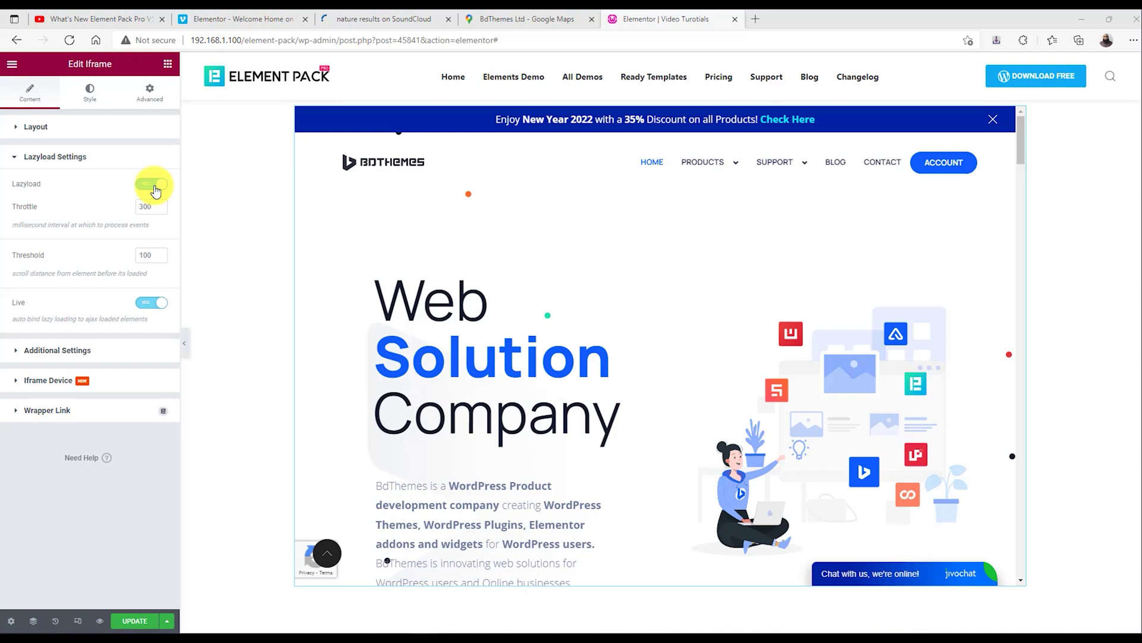
pyautogui.click(152, 186)
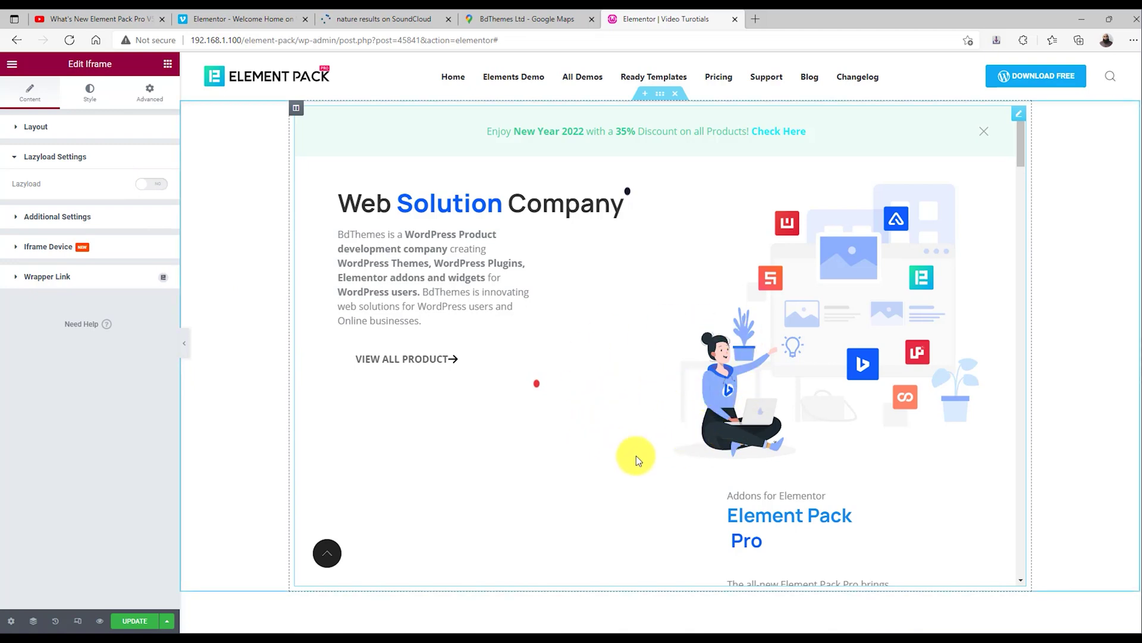
pyautogui.click(160, 186)
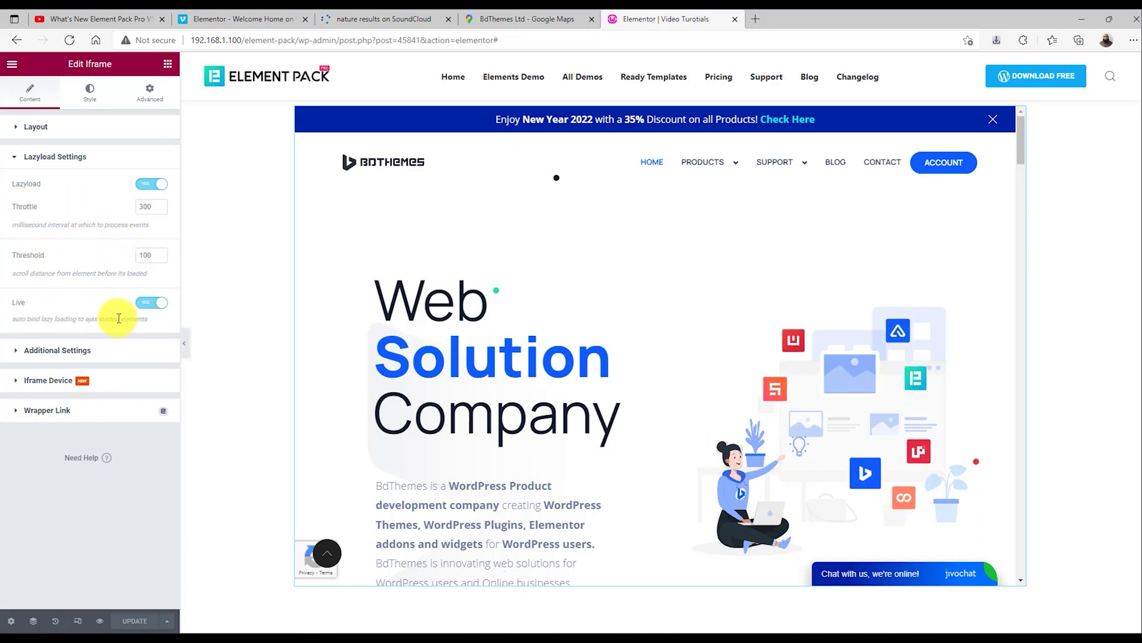
# Step: In Additional Settings, hide the iframe scroll bar and then show it again
pyautogui.click(92, 351)
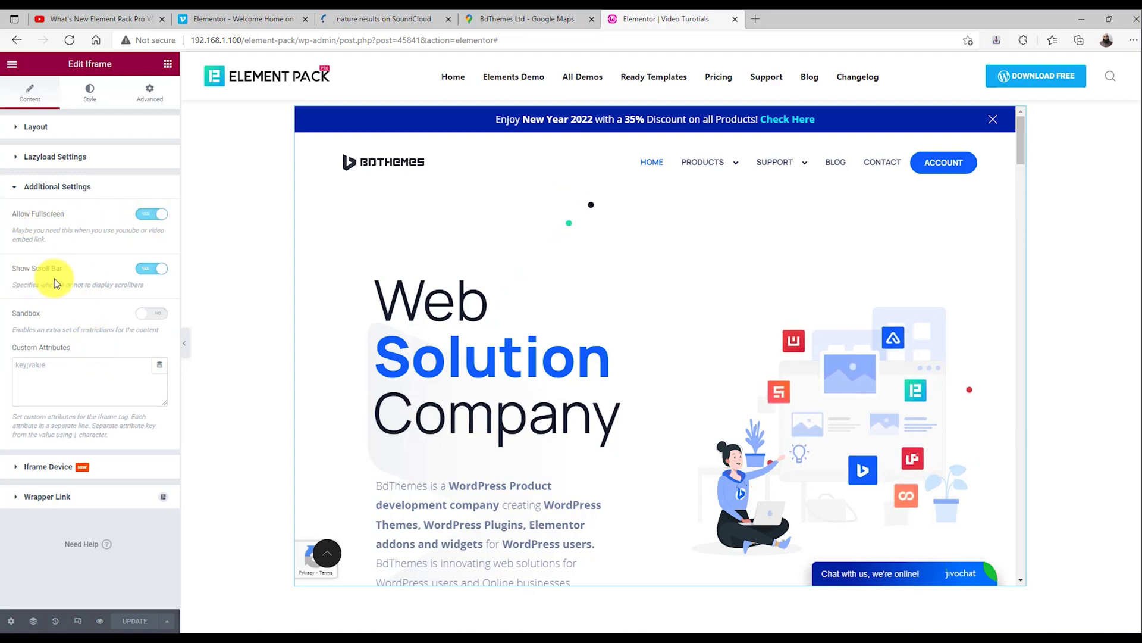
pyautogui.click(165, 275)
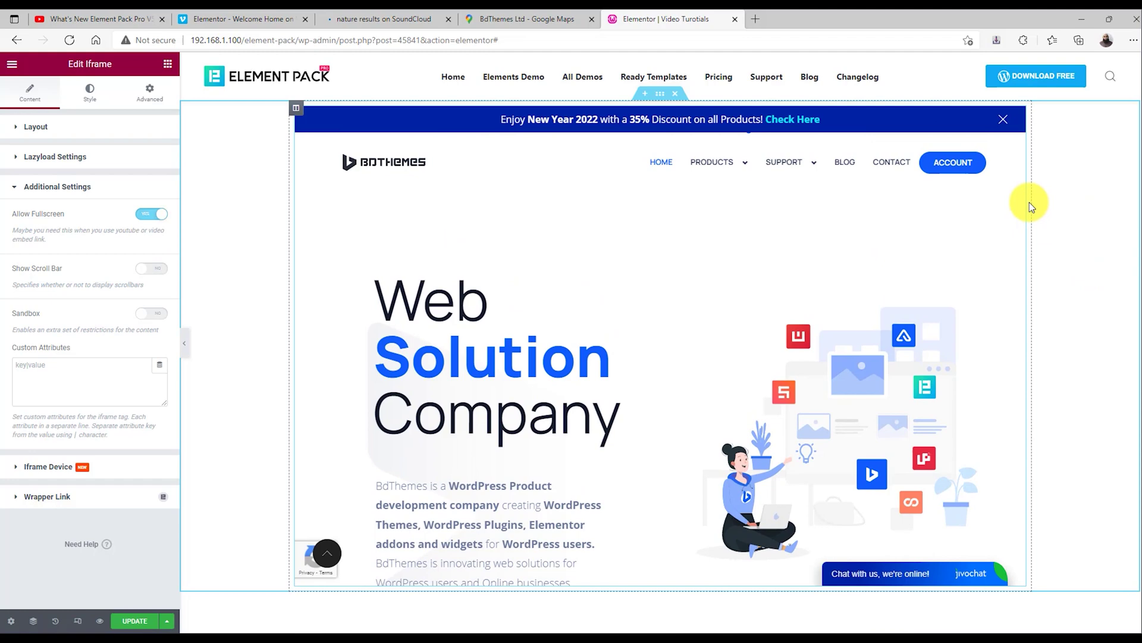
pyautogui.click(153, 274)
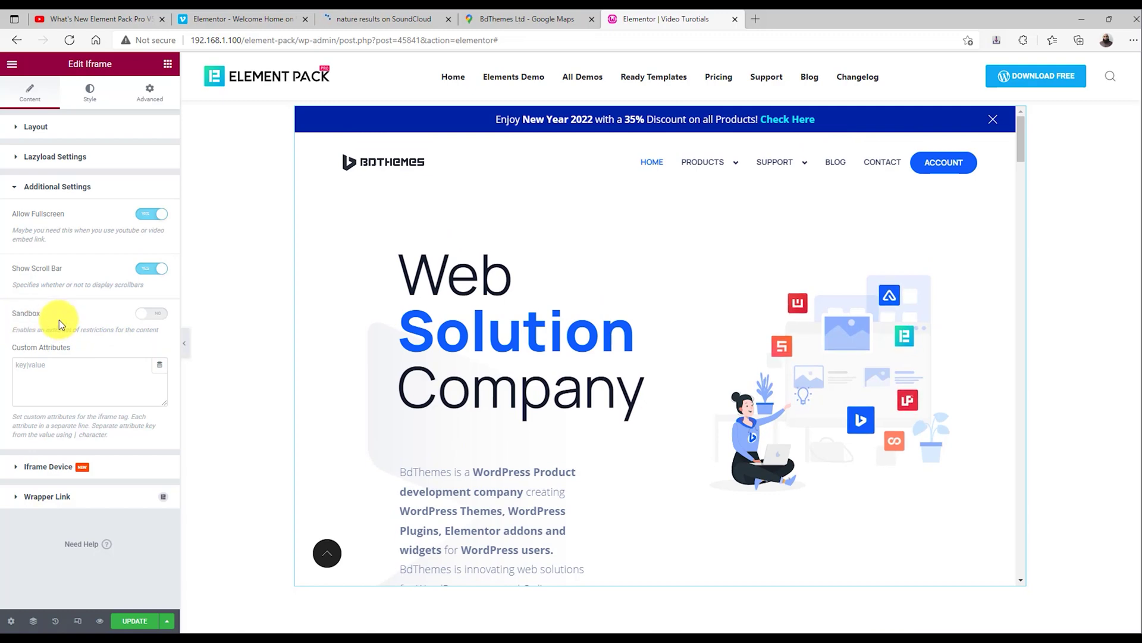
# Step: Try Sandbox with Scripts allowed, then switch Sandbox back off
pyautogui.click(153, 314)
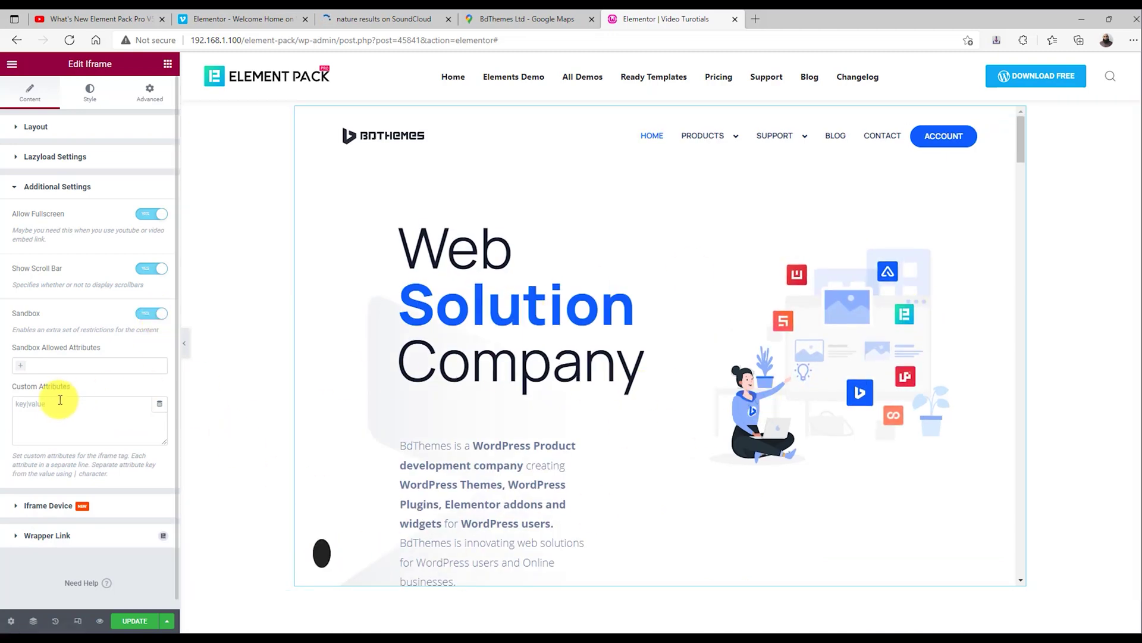
pyautogui.click(21, 366)
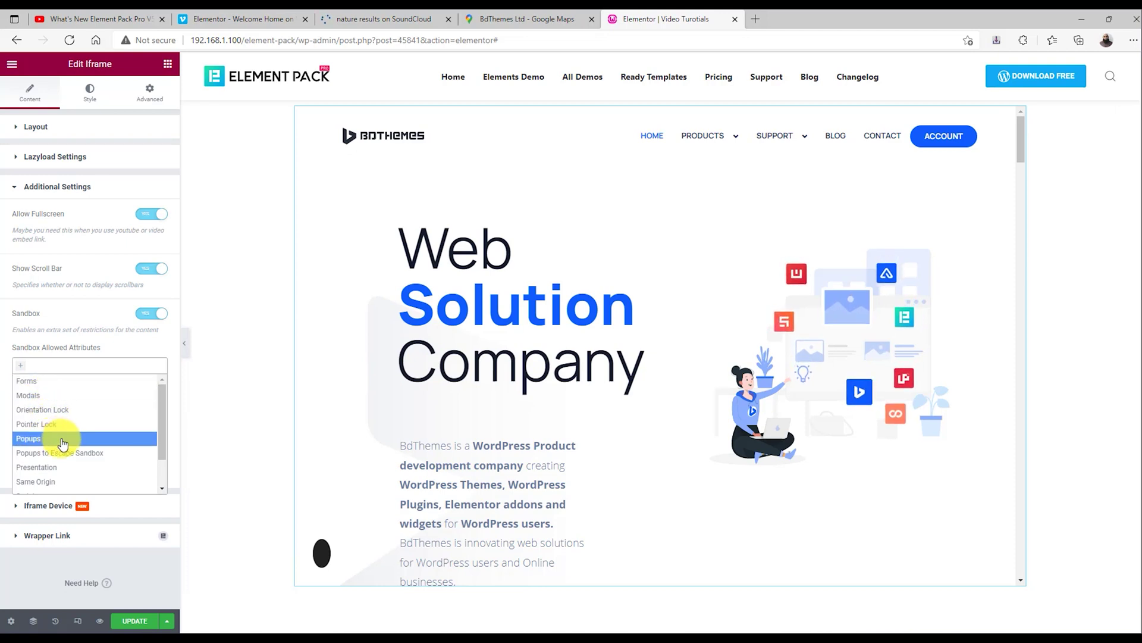
pyautogui.scroll(-1, 62, 446)
pyautogui.scroll(-1, 63, 445)
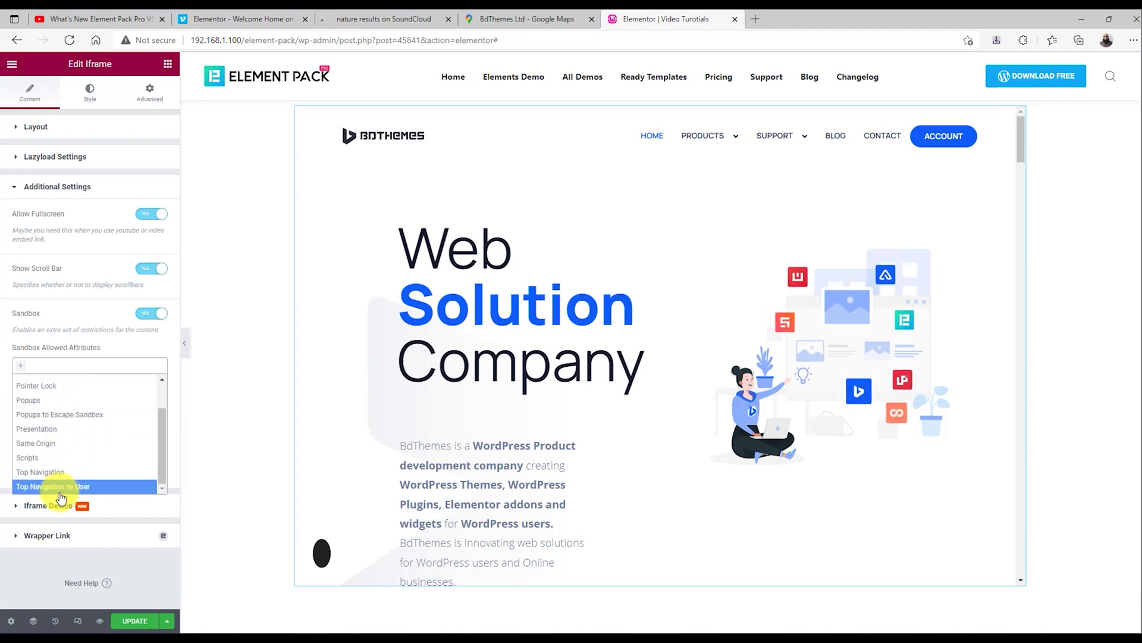
pyautogui.click(67, 458)
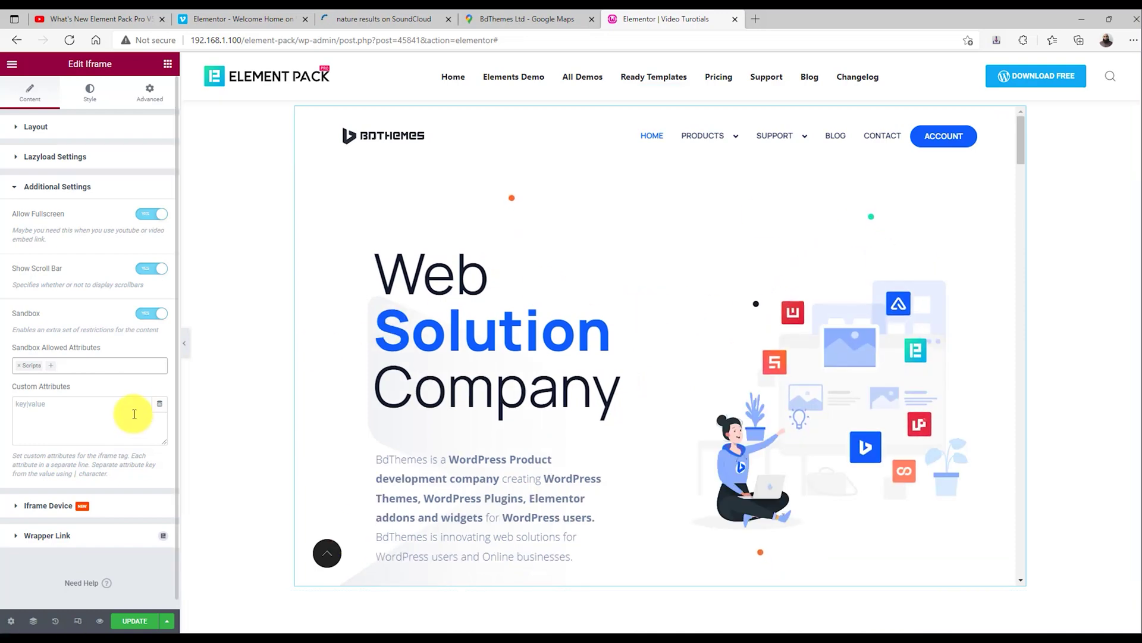
pyautogui.click(149, 315)
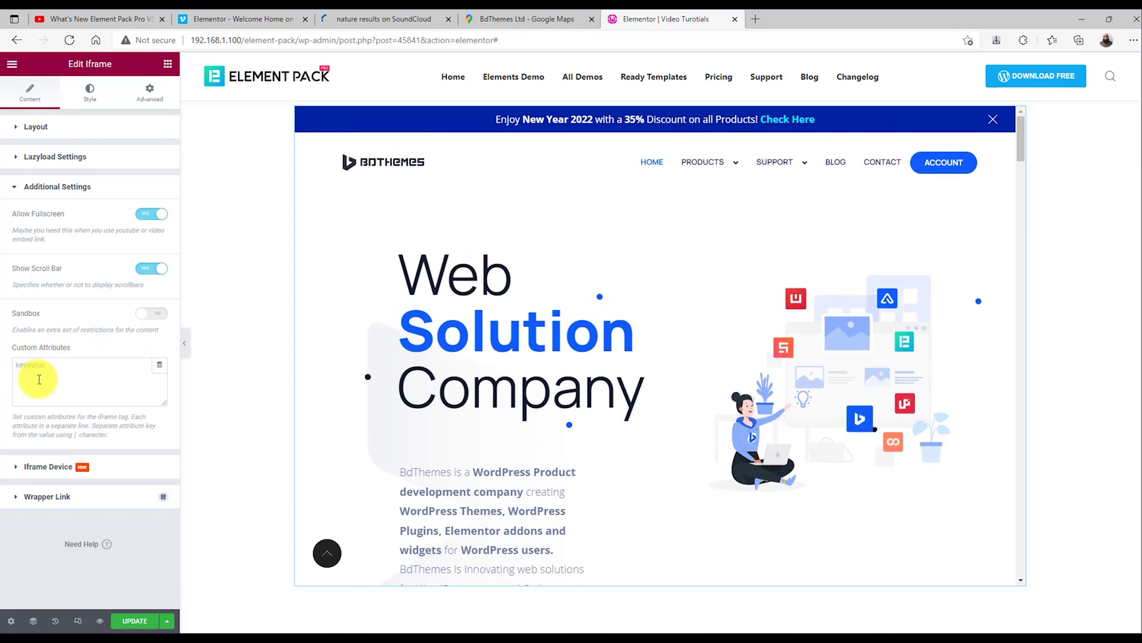
# Step: Enable Show Iframe Device and set the device frame from Desktop to Edge
pyautogui.click(125, 470)
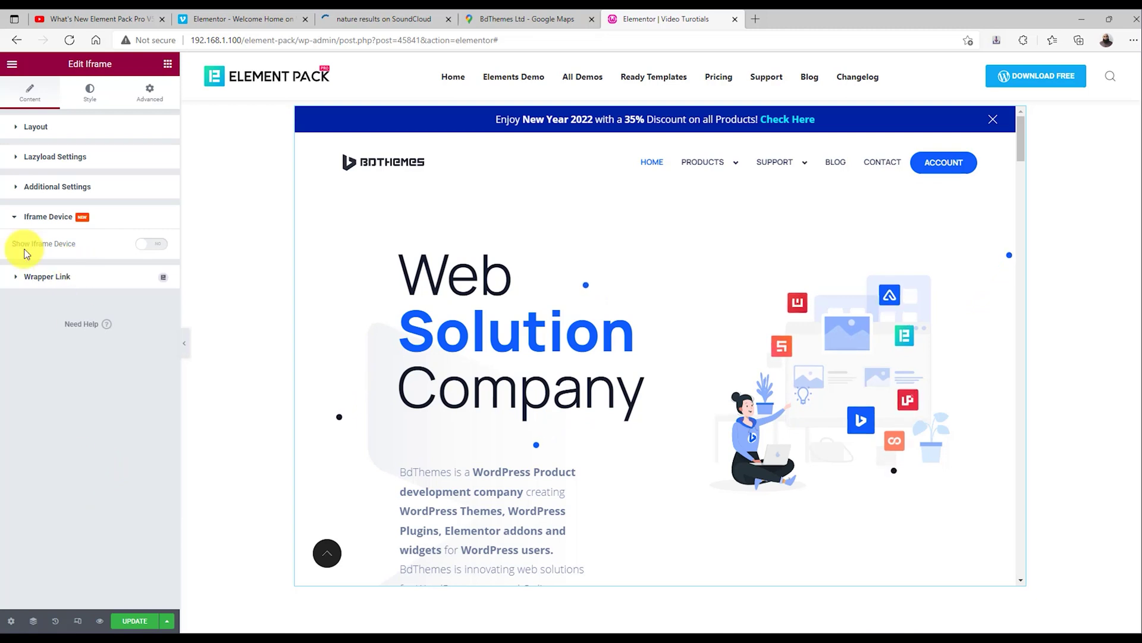
pyautogui.click(159, 246)
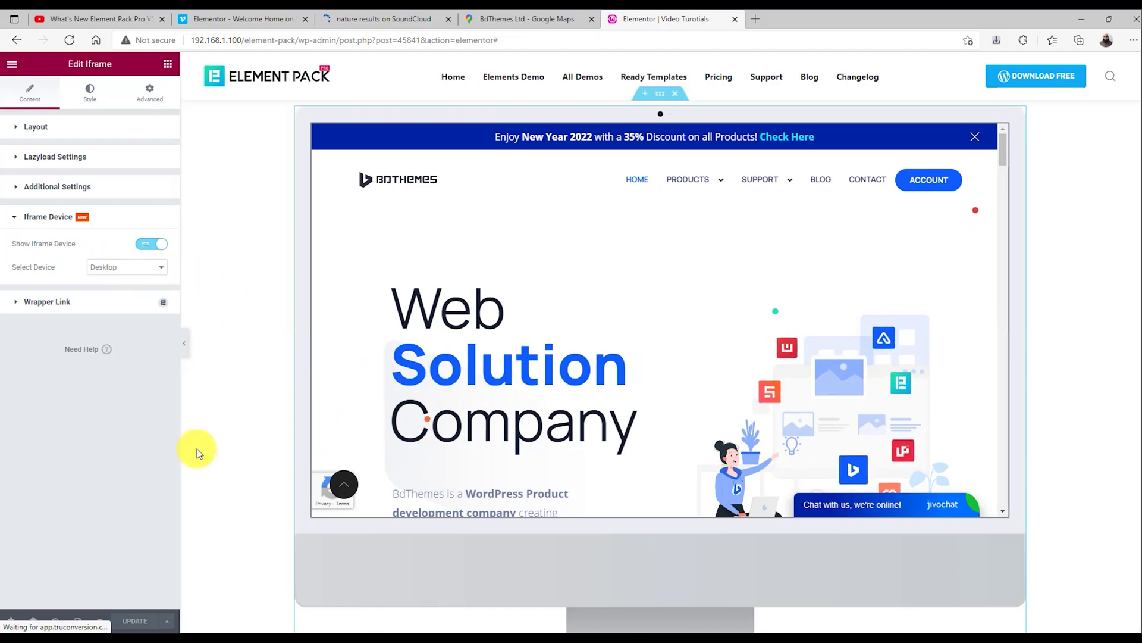
pyautogui.click(129, 268)
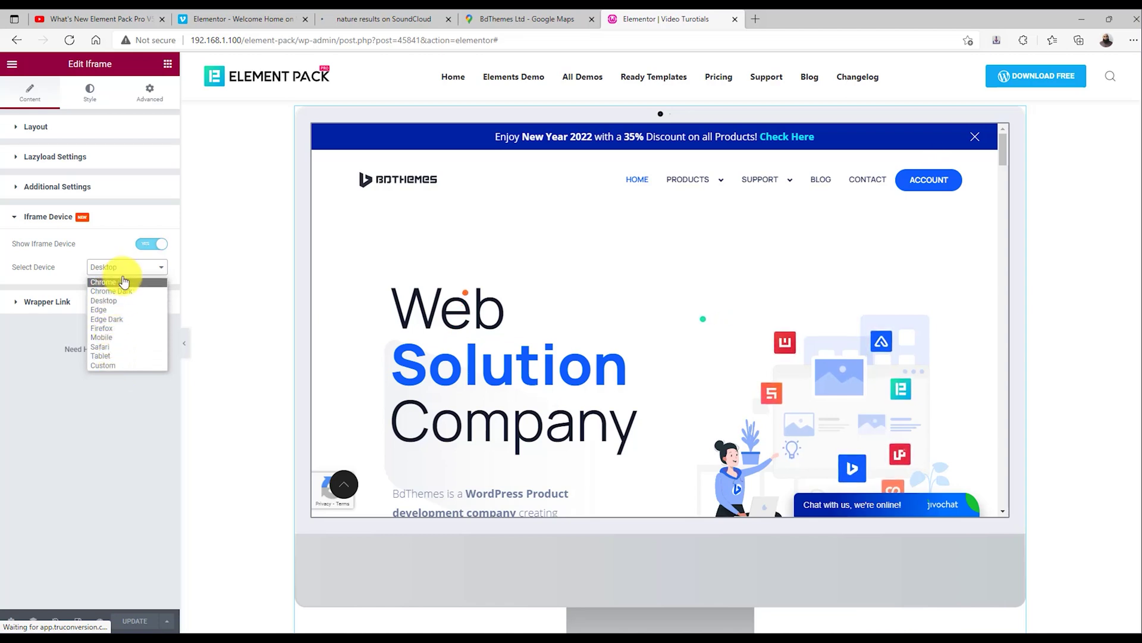
pyautogui.click(119, 311)
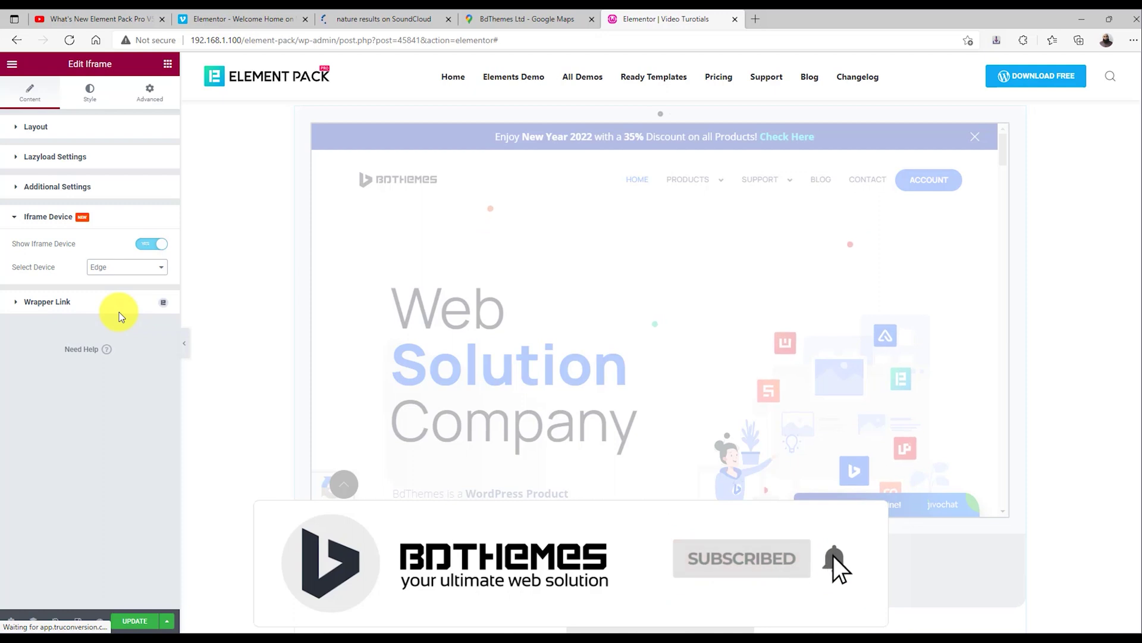